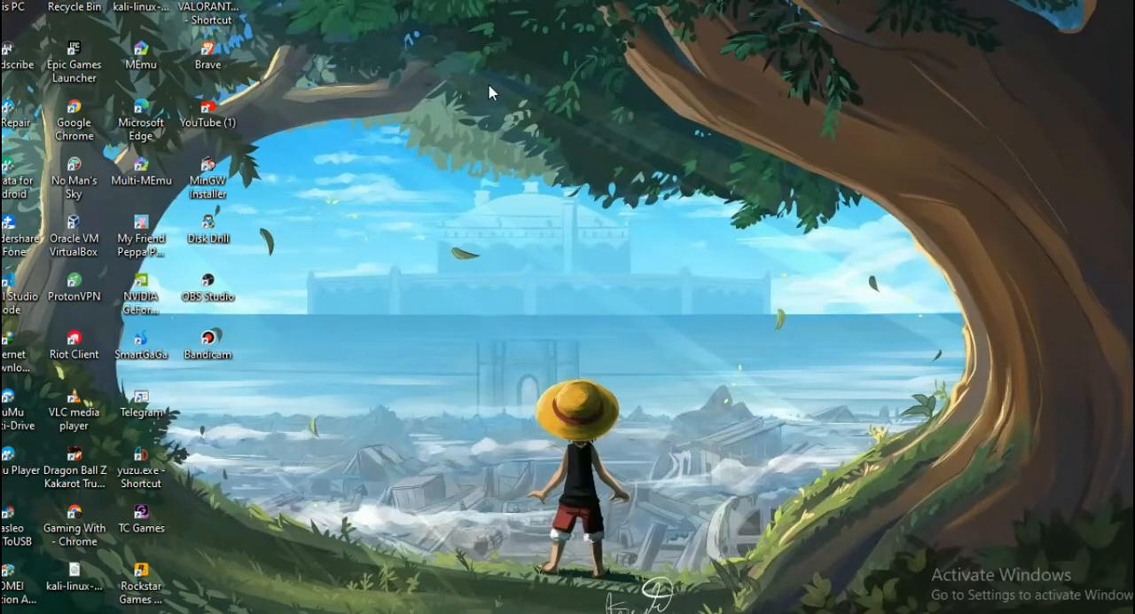
- Open the Brave browser and load the kali.org website
{"action": "double_click", "coordinate": [211, 67]}
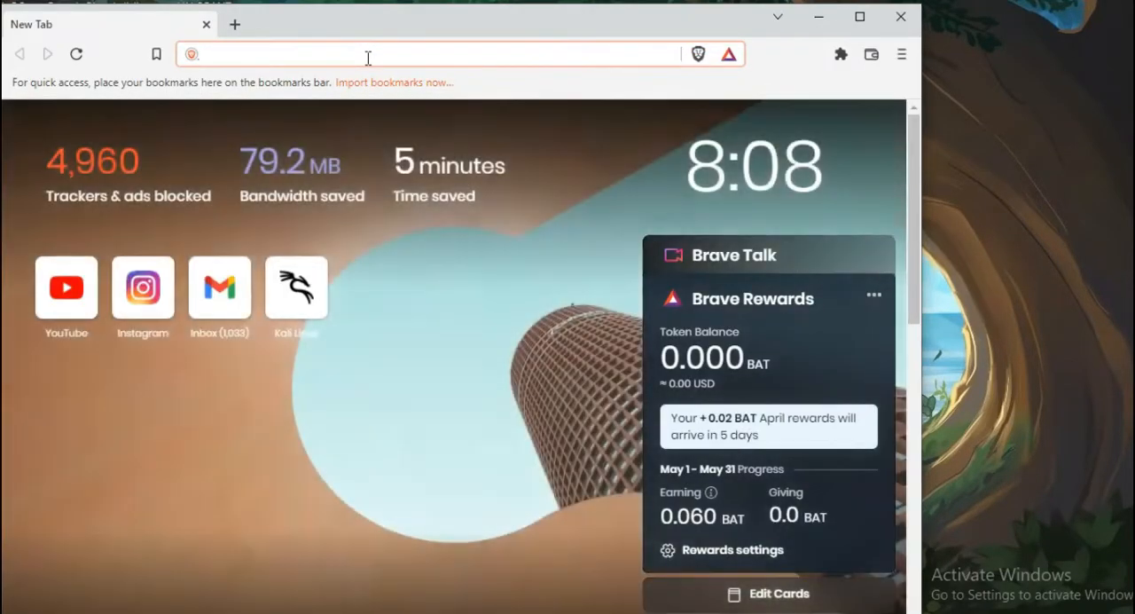
{"action": "type", "text": "la:i."}
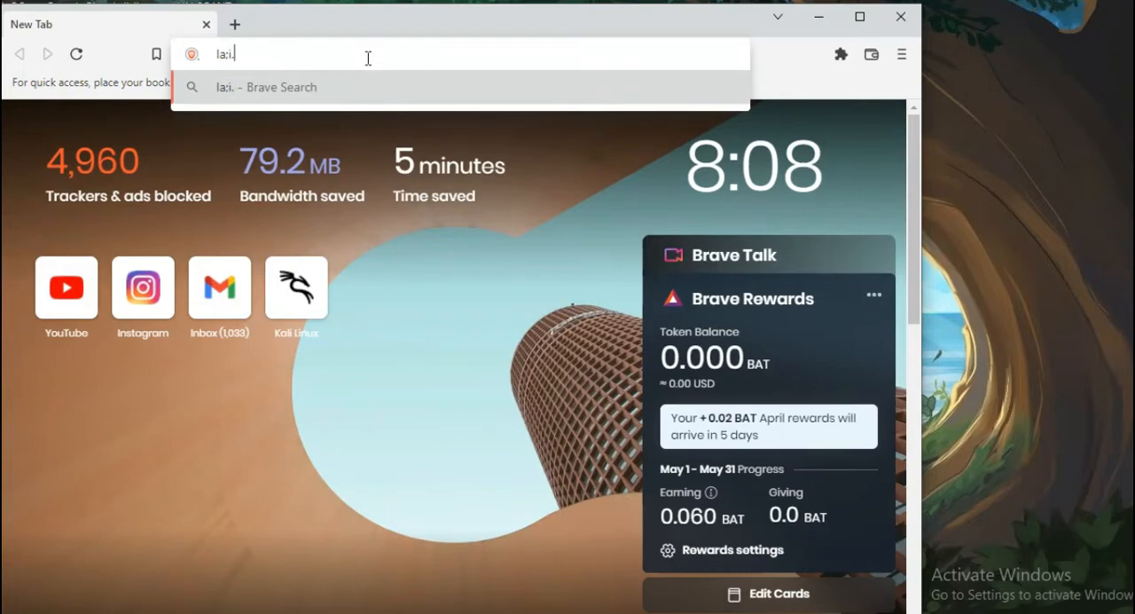
{"action": "key", "text": "BackSpace"}
{"action": "key", "text": "BackSpace"}
{"action": "key", "text": "BackSpace"}
{"action": "key", "text": "BackSpace"}
{"action": "key", "text": "BackSpace"}
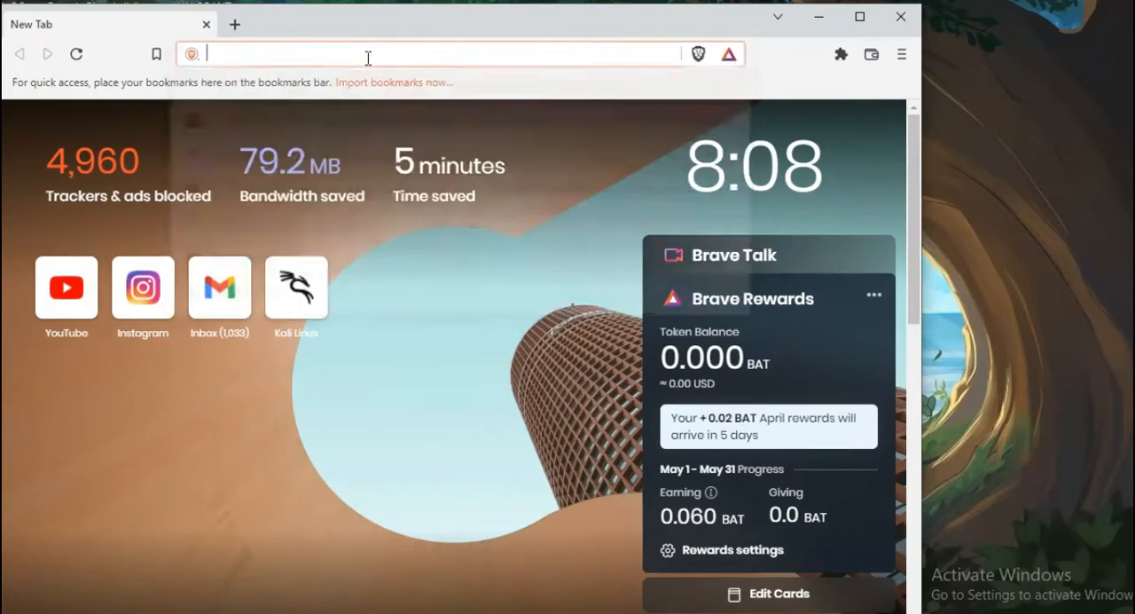
{"action": "type", "text": "kali"}
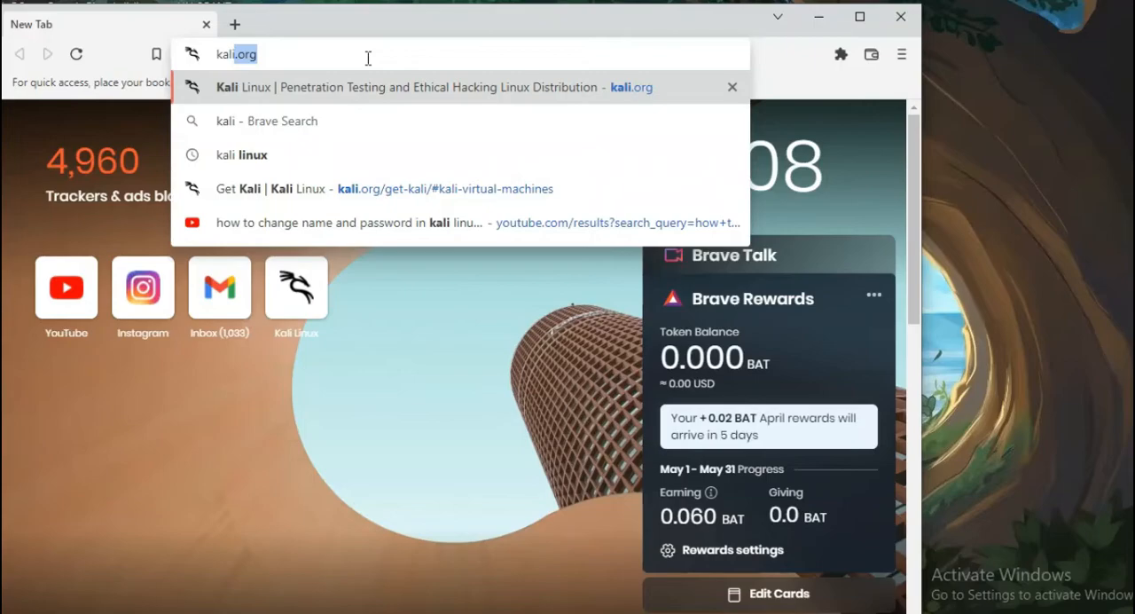
{"action": "type", "text": ".org"}
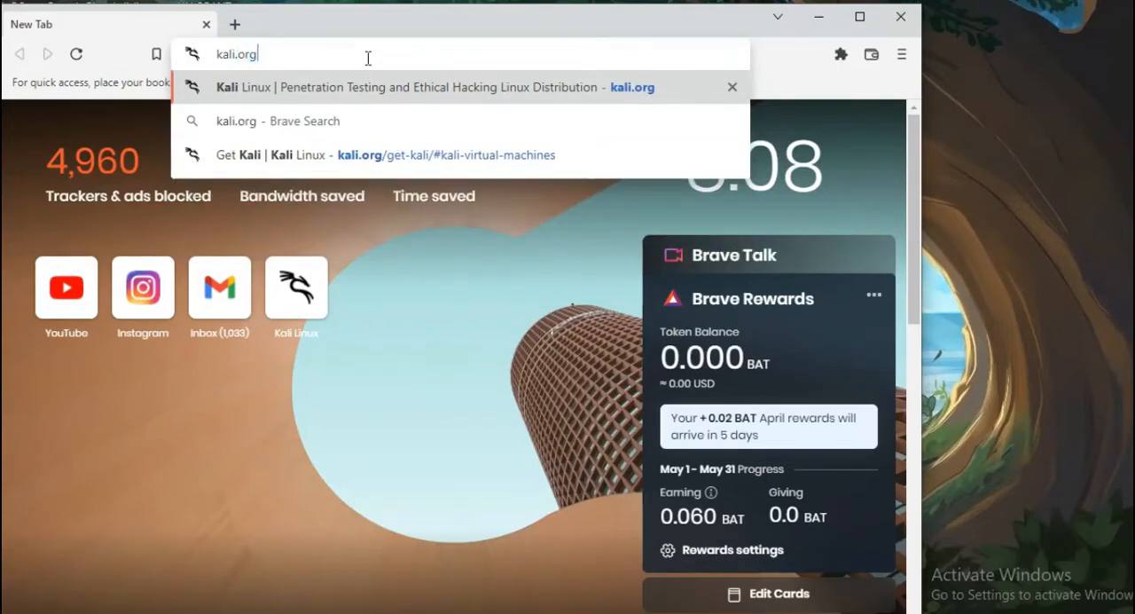
{"action": "key", "text": "Return"}
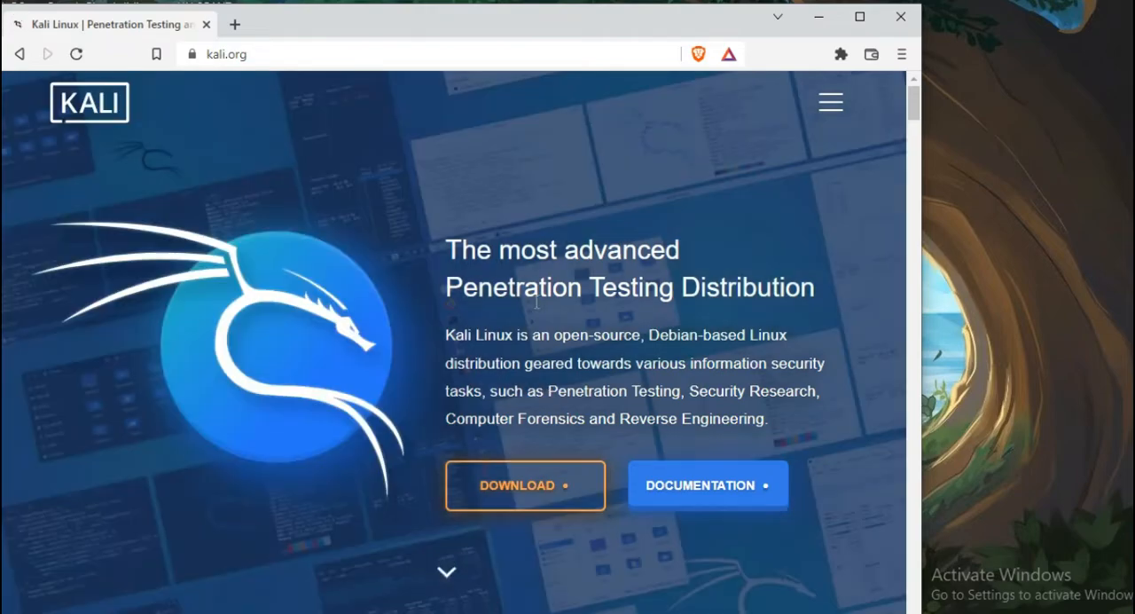
- Maximize the browser window and open Kali's download page from the homepage
{"action": "scroll", "coordinate": [548, 314], "scroll_direction": "down", "scroll_amount": 1}
{"action": "scroll", "coordinate": [549, 314], "scroll_direction": "down", "scroll_amount": 6}
{"action": "scroll", "coordinate": [547, 294], "scroll_direction": "up", "scroll_amount": 5}
{"action": "left_click", "coordinate": [861, 20]}
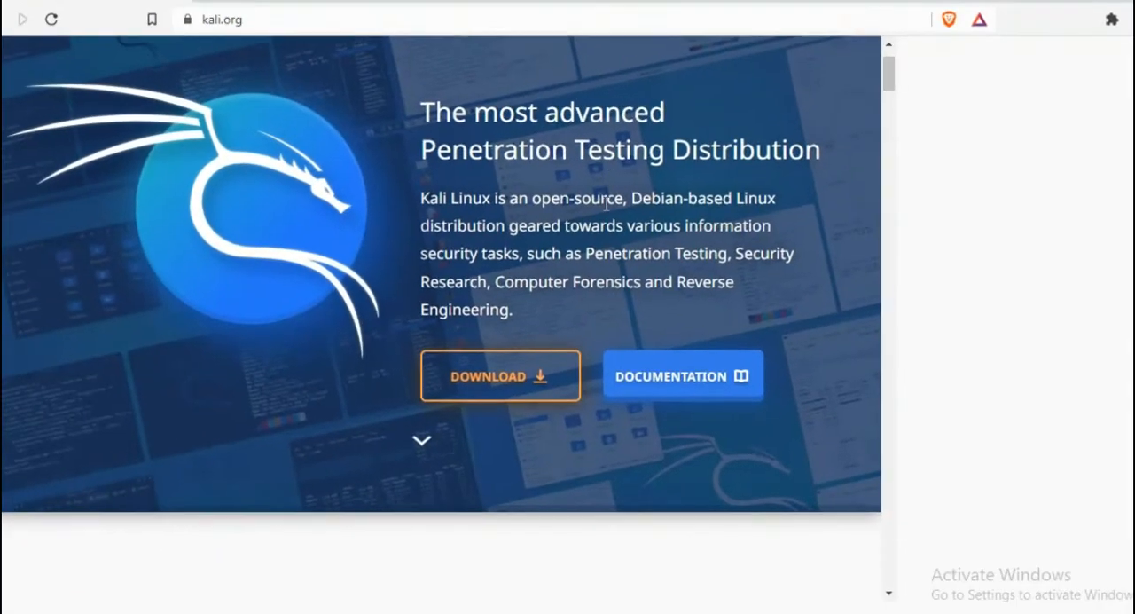
{"action": "scroll", "coordinate": [580, 345], "scroll_direction": "down", "scroll_amount": 3}
{"action": "scroll", "coordinate": [601, 289], "scroll_direction": "up", "scroll_amount": 3}
{"action": "left_click", "coordinate": [602, 286]}
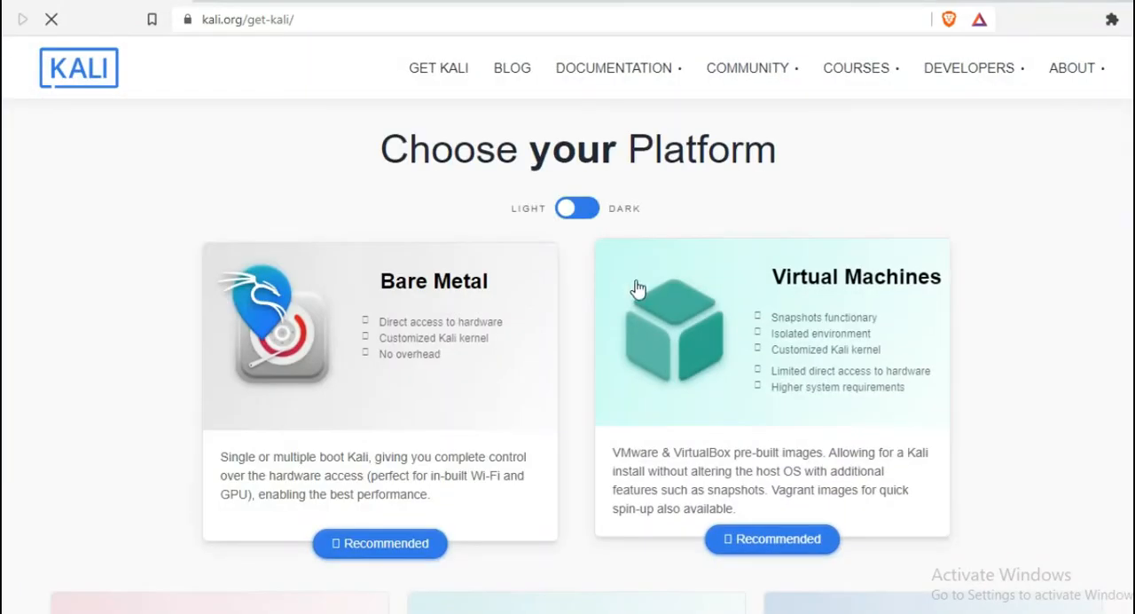
- Look through the platform choices on the Get Kali page and open the Virtual Machines downloads
{"action": "scroll", "coordinate": [1034, 293], "scroll_direction": "down", "scroll_amount": 4}
{"action": "scroll", "coordinate": [1034, 294], "scroll_direction": "up", "scroll_amount": 4}
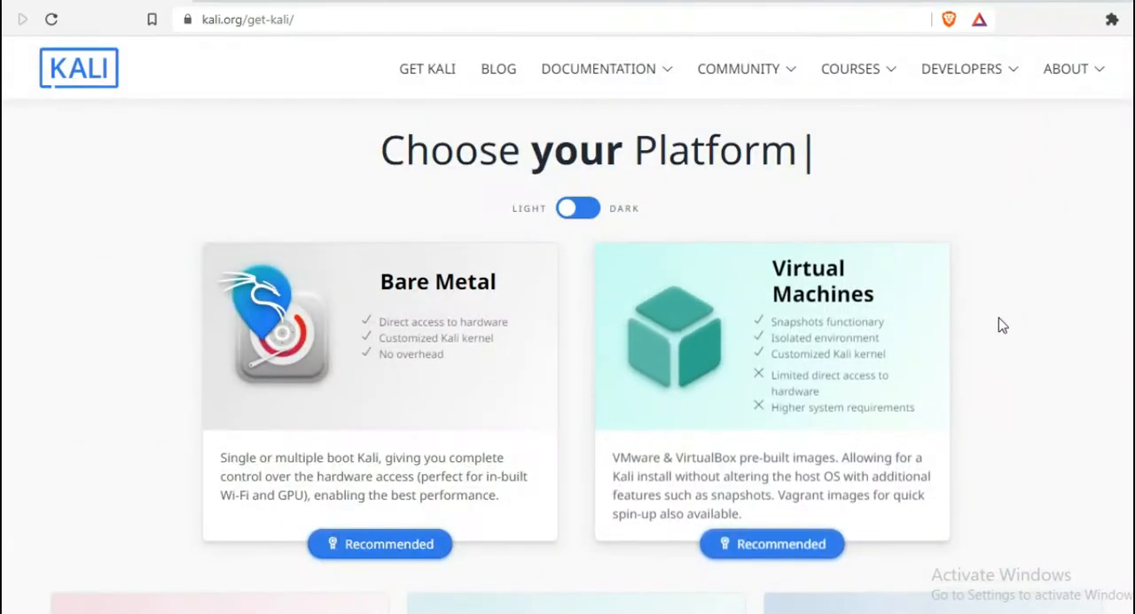
{"action": "scroll", "coordinate": [998, 324], "scroll_direction": "down", "scroll_amount": 9}
{"action": "scroll", "coordinate": [967, 348], "scroll_direction": "up", "scroll_amount": 1}
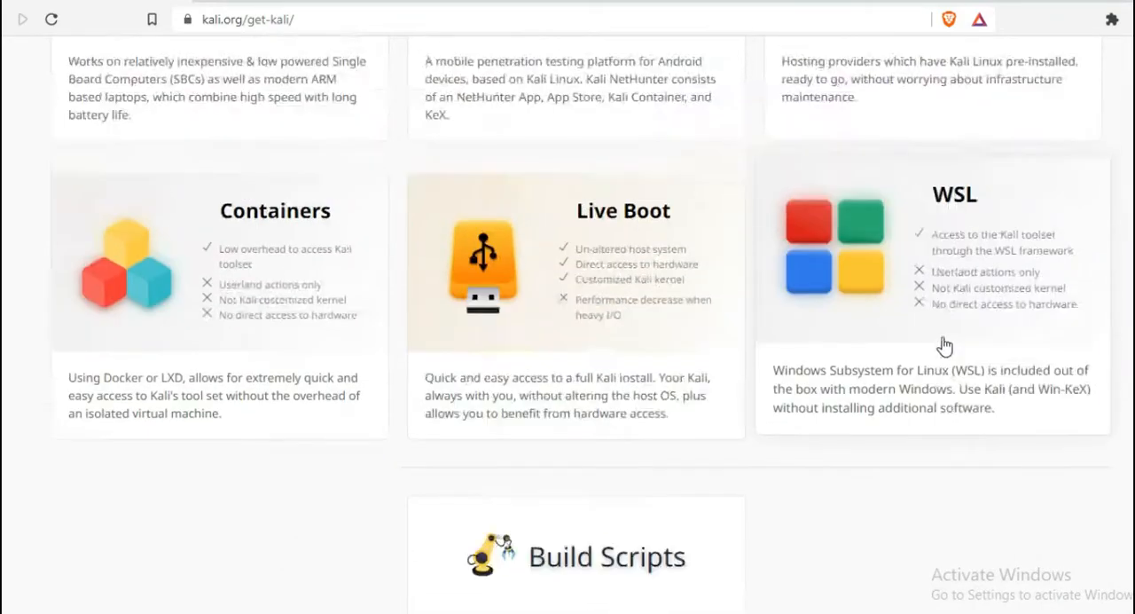
{"action": "scroll", "coordinate": [944, 346], "scroll_direction": "up", "scroll_amount": 8}
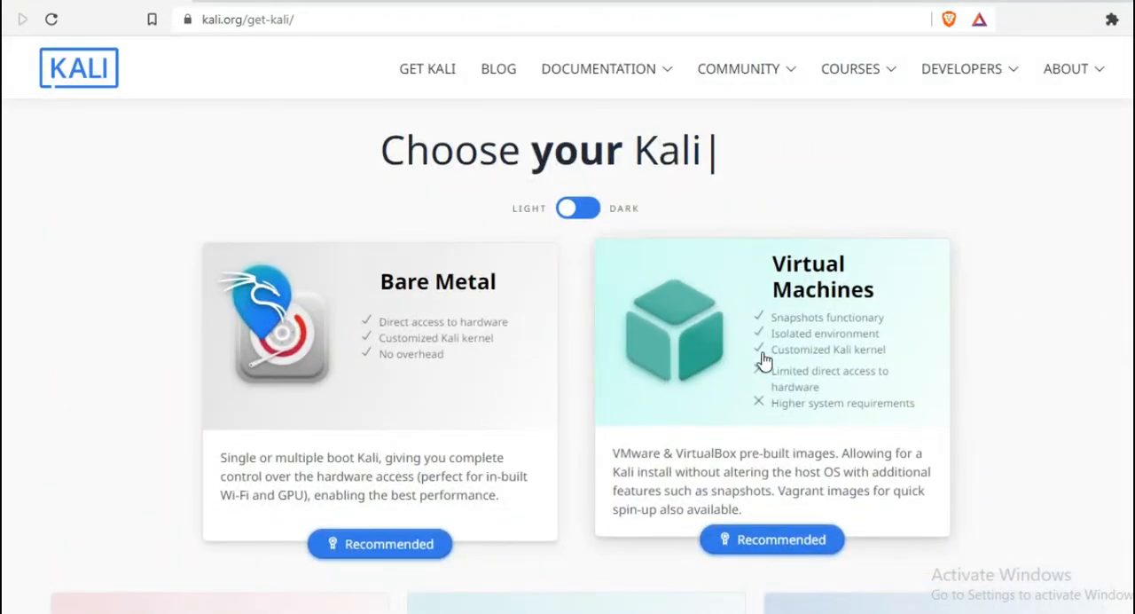
{"action": "scroll", "coordinate": [764, 361], "scroll_direction": "down", "scroll_amount": 4}
{"action": "scroll", "coordinate": [764, 359], "scroll_direction": "up", "scroll_amount": 4}
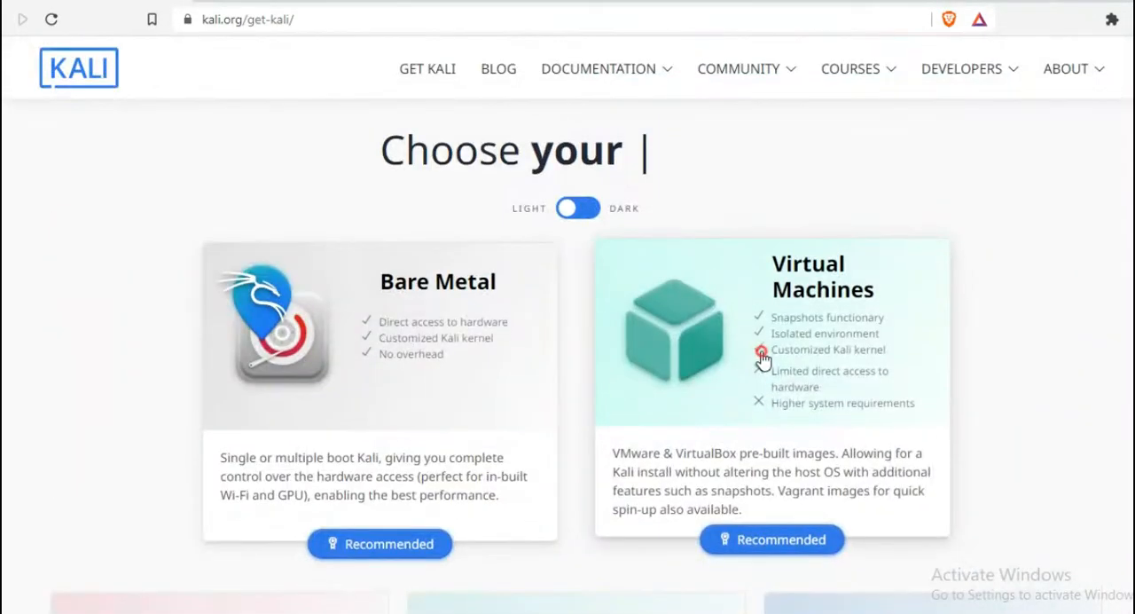
{"action": "left_click", "coordinate": [764, 358]}
{"action": "scroll", "coordinate": [683, 349], "scroll_direction": "down", "scroll_amount": 3}
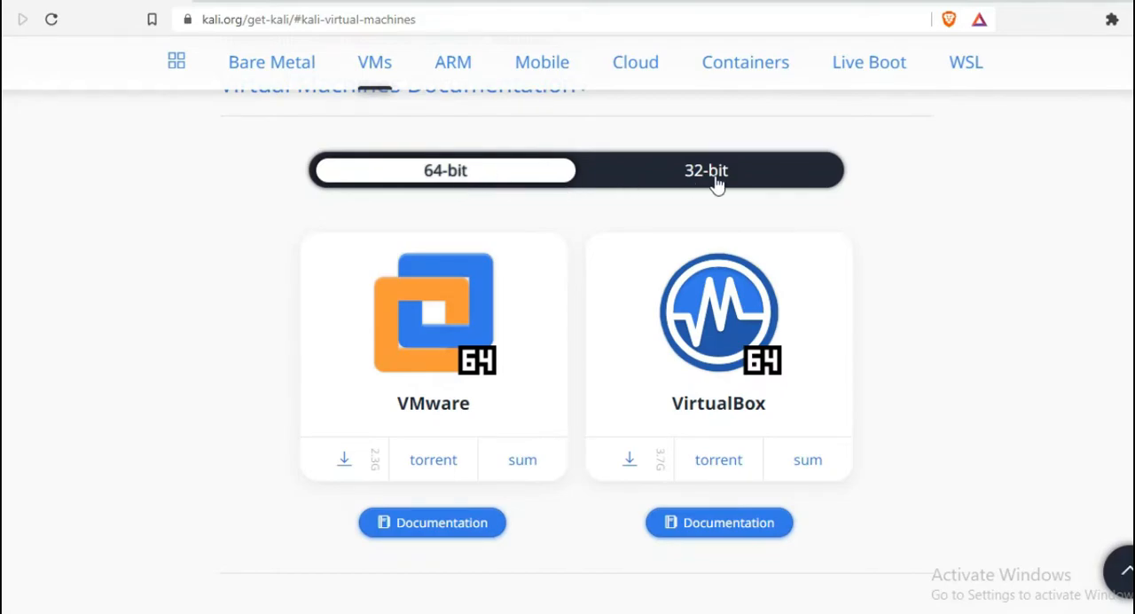
- Download the 64-bit VirtualBox image kali-linux-2022.1-virtualbox-amd64.ova and save it to New Volume (G:)
{"action": "left_click", "coordinate": [644, 463]}
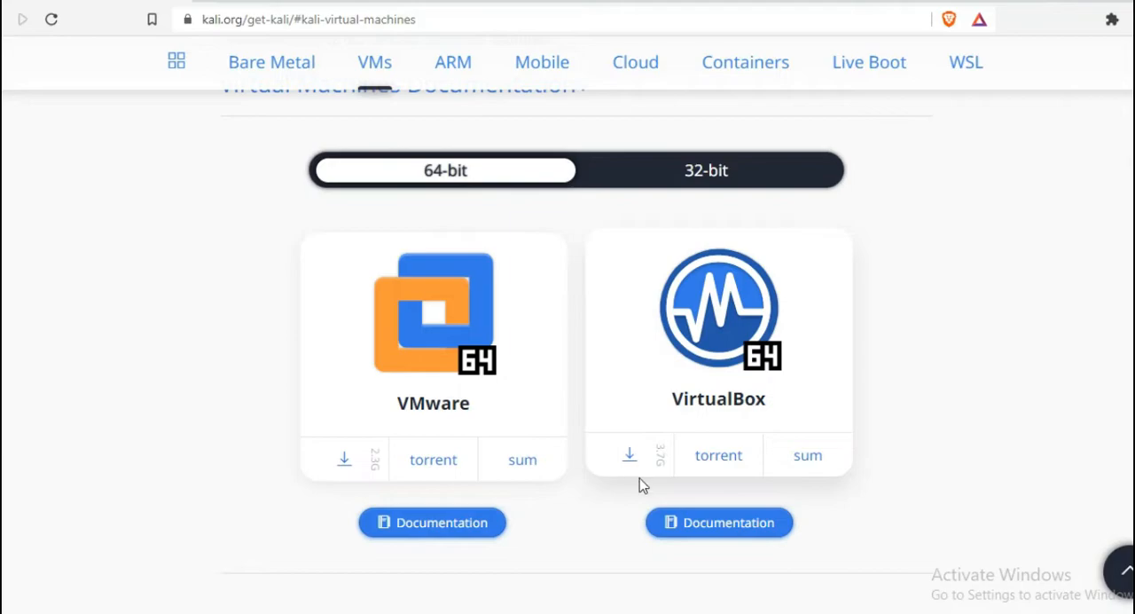
{"action": "left_click", "coordinate": [641, 467]}
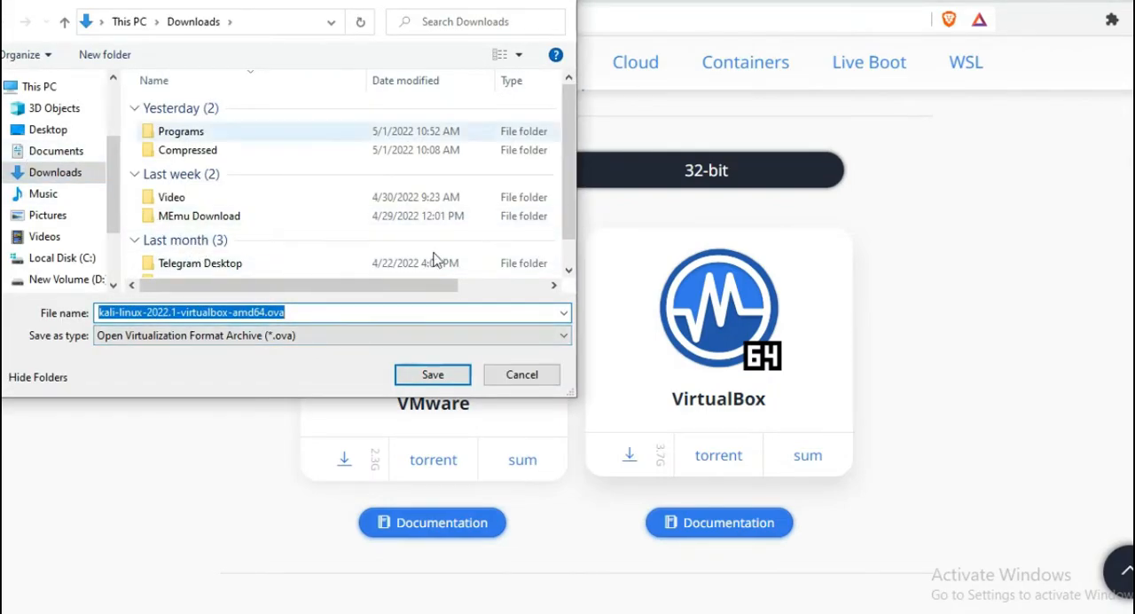
{"action": "scroll", "coordinate": [68, 204], "scroll_direction": "down", "scroll_amount": 2}
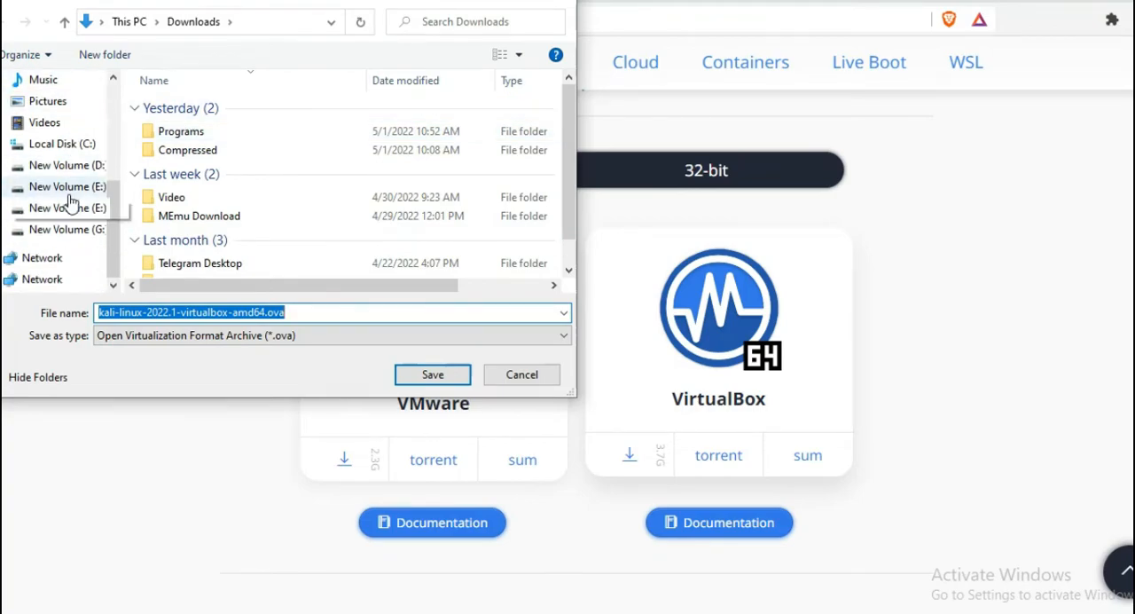
{"action": "left_click", "coordinate": [71, 231]}
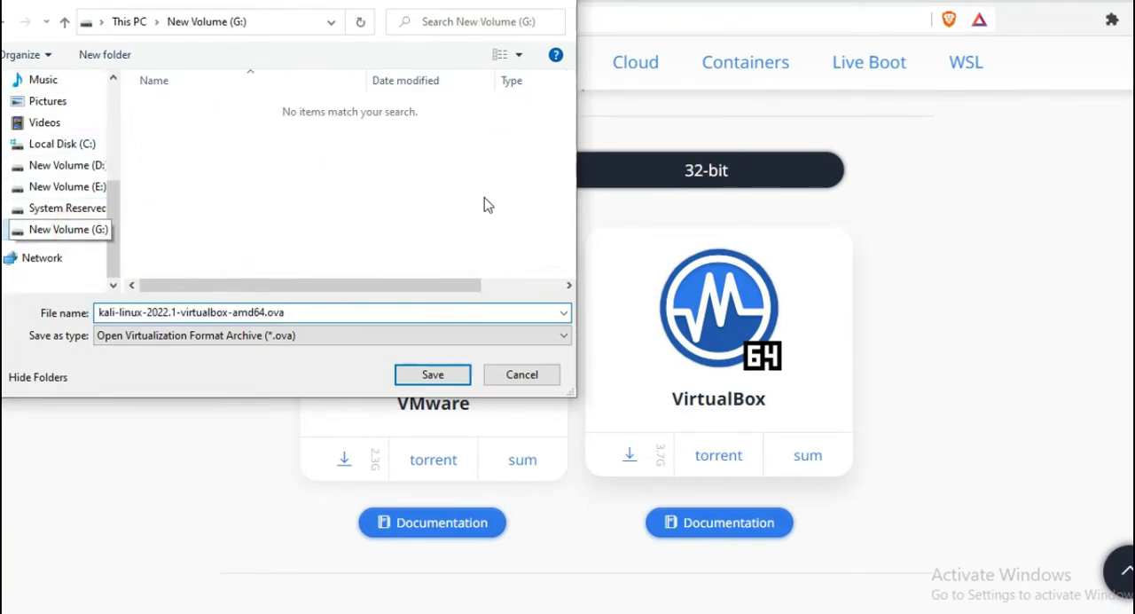
{"action": "left_click", "coordinate": [434, 375]}
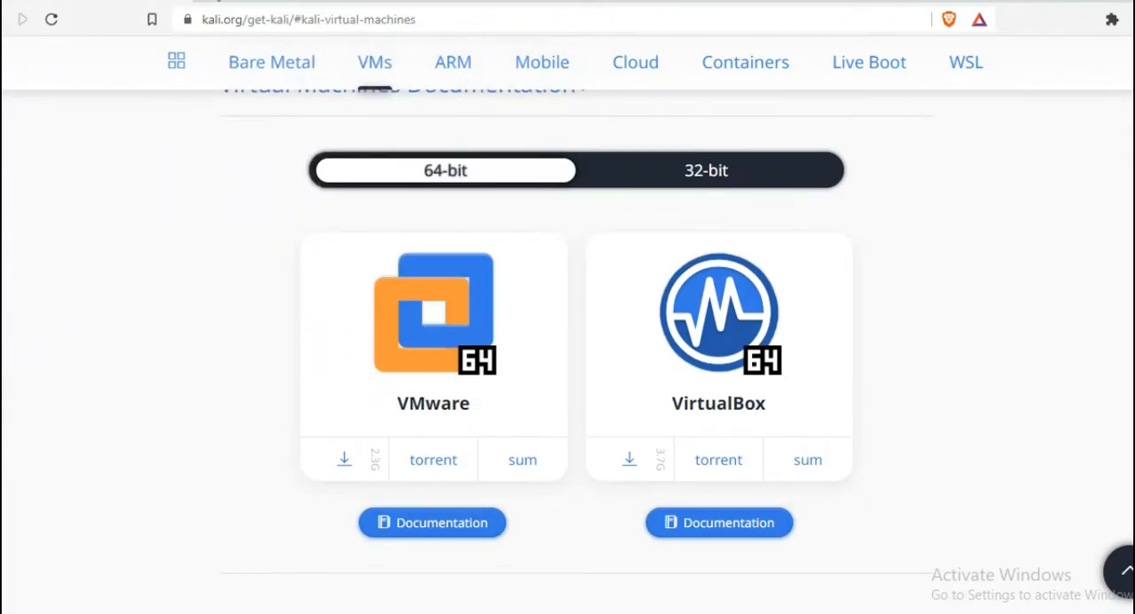
- Show the browser's downloads list in a new tab to check the Kali image download
{"action": "left_click", "coordinate": [216, 0]}
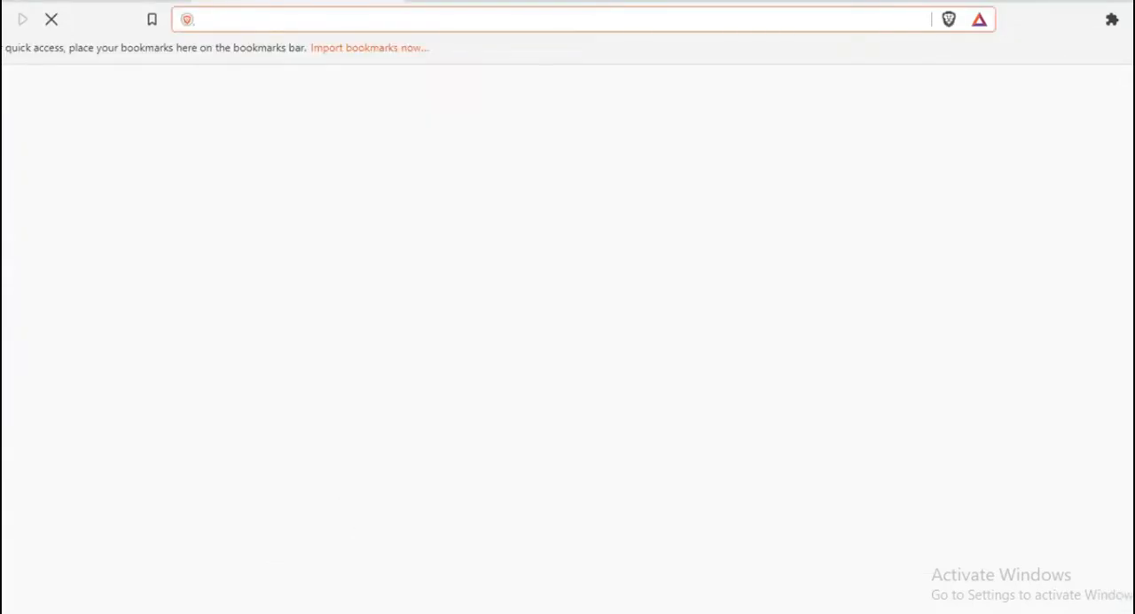
{"action": "left_click", "coordinate": [1134, 19]}
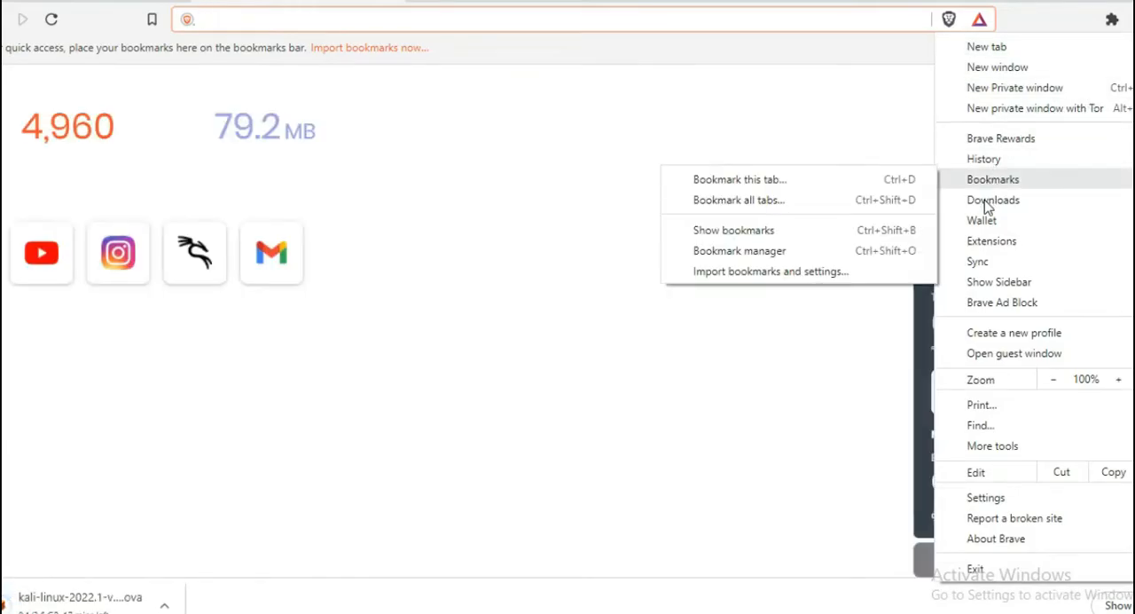
{"action": "left_click", "coordinate": [991, 200]}
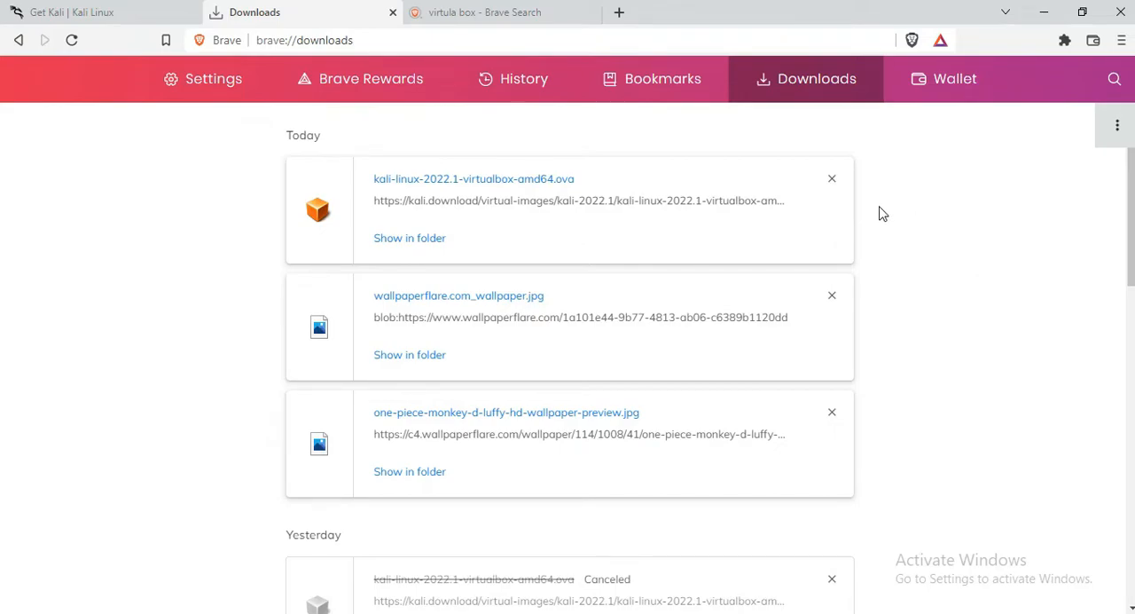
- Open virtualbox.org from the "virtula box" search results and go to the VirtualBox 6.1 downloads page
{"action": "left_click", "coordinate": [521, 16]}
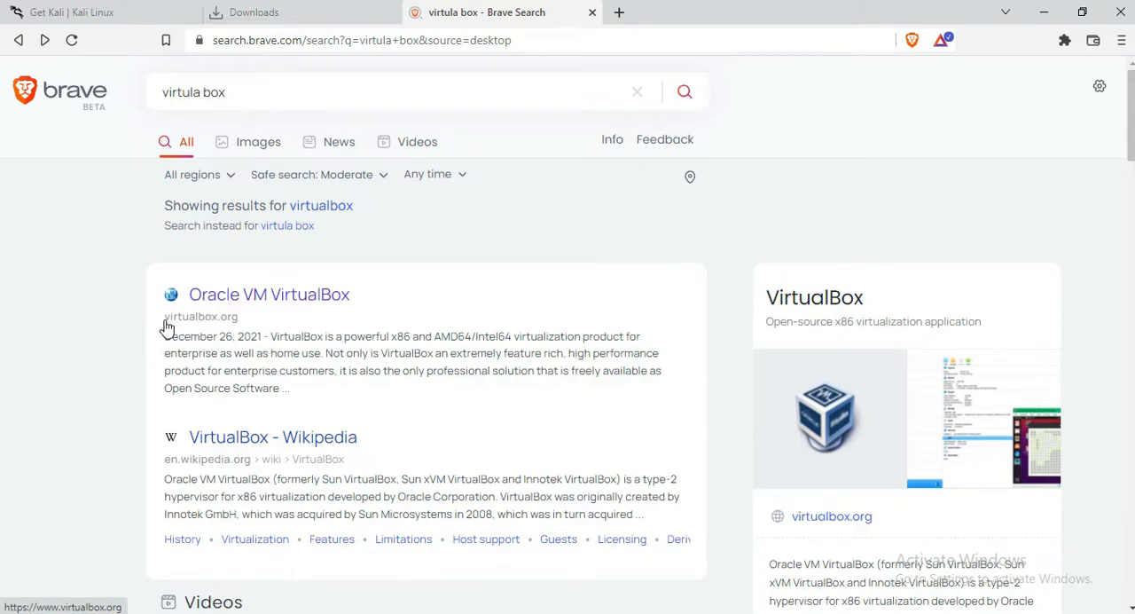
{"action": "left_click", "coordinate": [253, 302]}
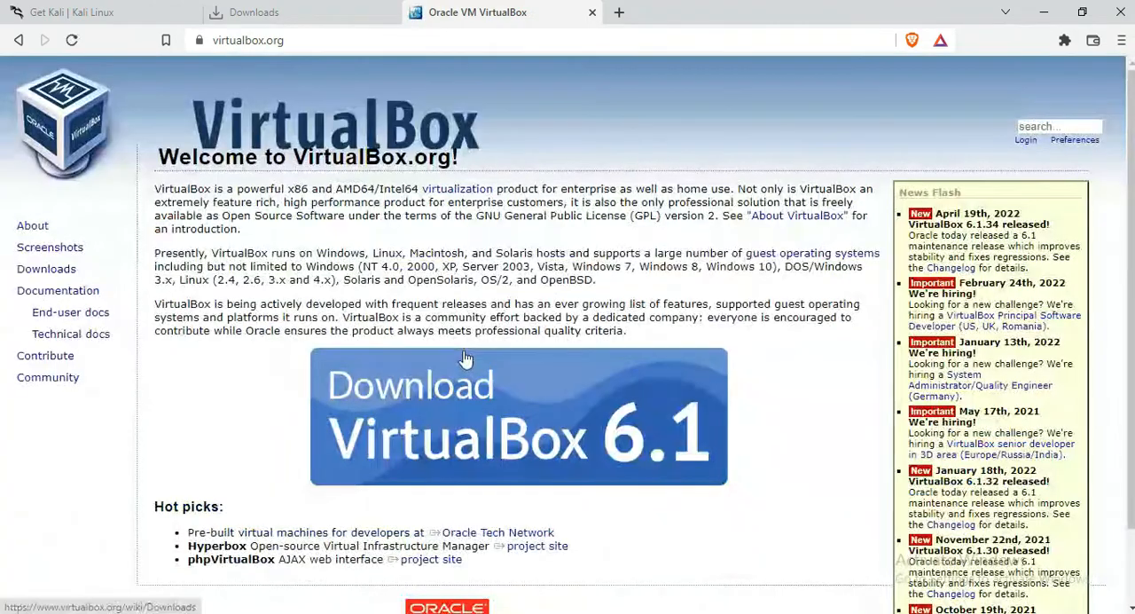
{"action": "scroll", "coordinate": [550, 302], "scroll_direction": "down", "scroll_amount": 2}
{"action": "scroll", "coordinate": [631, 250], "scroll_direction": "up", "scroll_amount": 2}
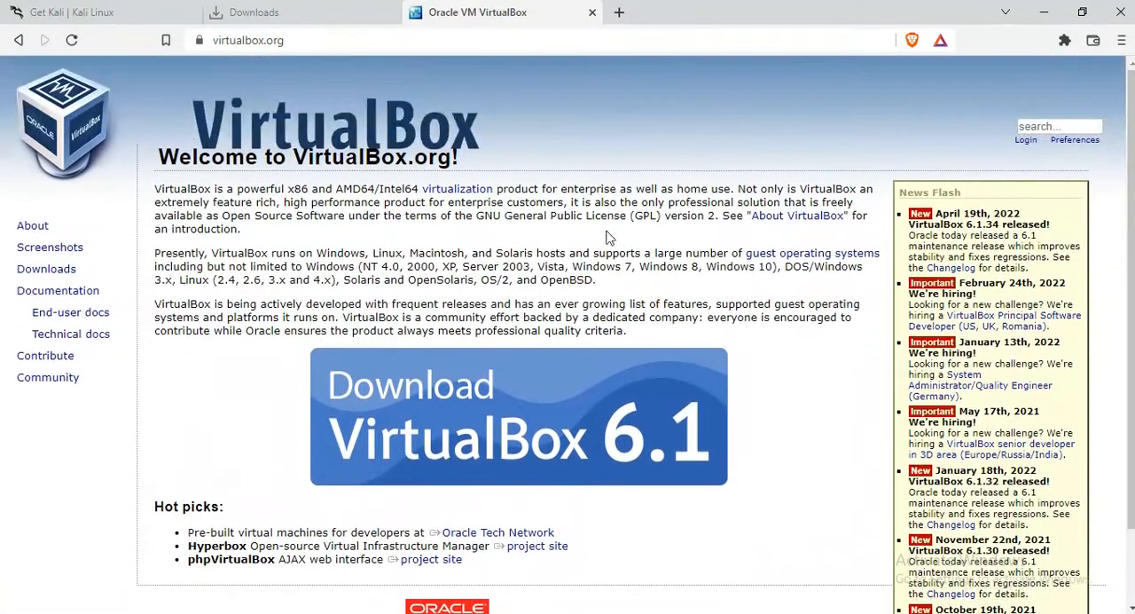
{"action": "scroll", "coordinate": [450, 214], "scroll_direction": "down", "scroll_amount": 1}
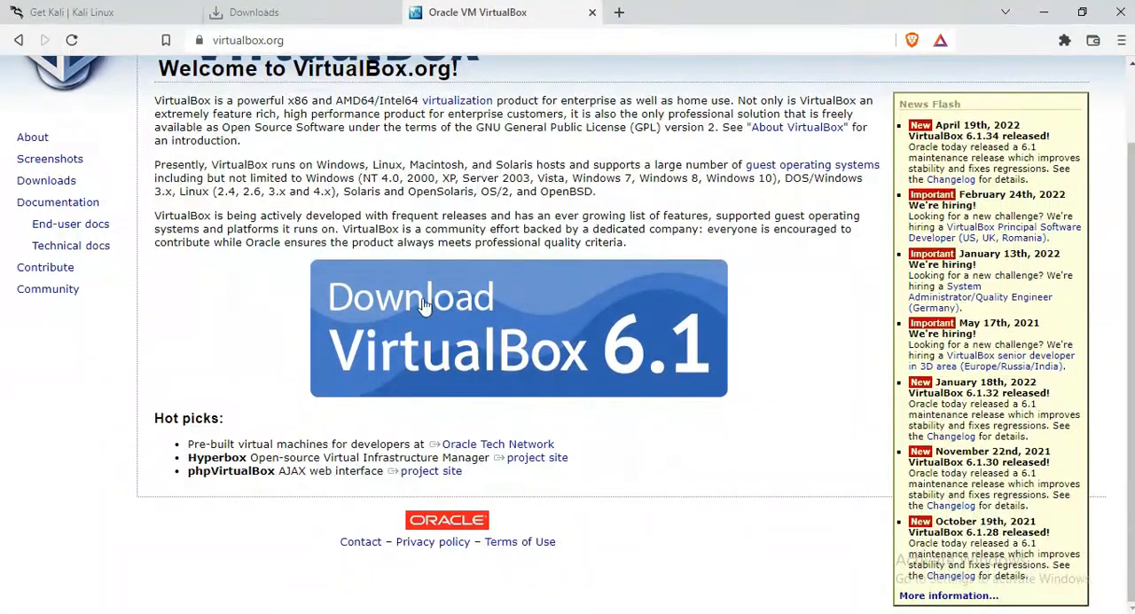
{"action": "left_click", "coordinate": [581, 327]}
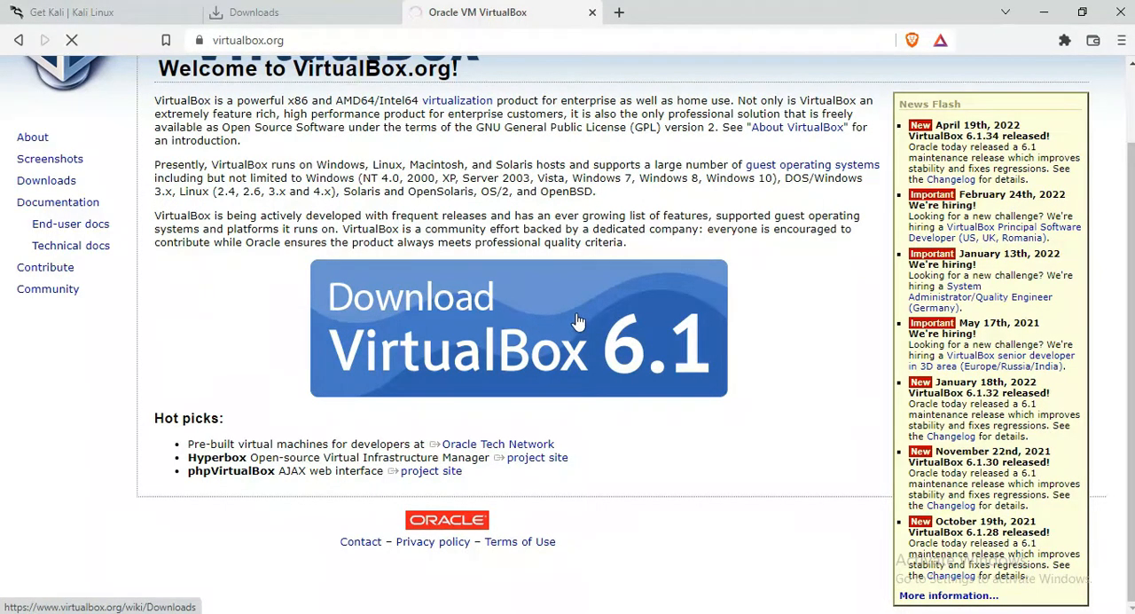
- Download the VirtualBox 6.1.34 platform package for Windows hosts as a duplicate file, VirtualBox-6.1.34-150636-Win_2.exe
{"action": "scroll", "coordinate": [541, 300], "scroll_direction": "down", "scroll_amount": 4}
{"action": "scroll", "coordinate": [524, 266], "scroll_direction": "up", "scroll_amount": 4}
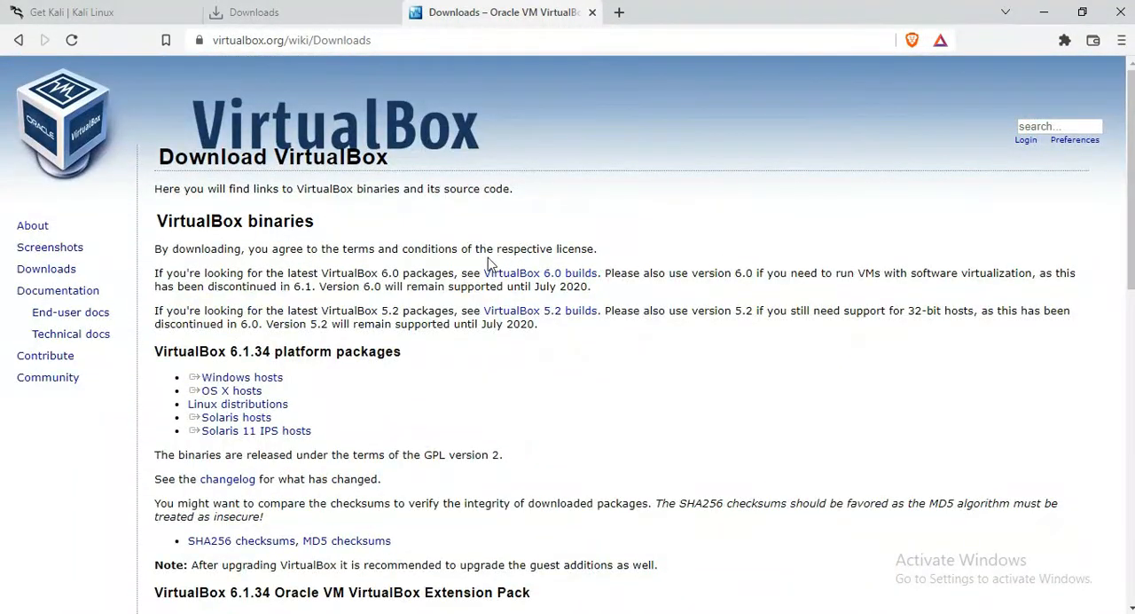
{"action": "scroll", "coordinate": [780, 263], "scroll_direction": "down", "scroll_amount": 10}
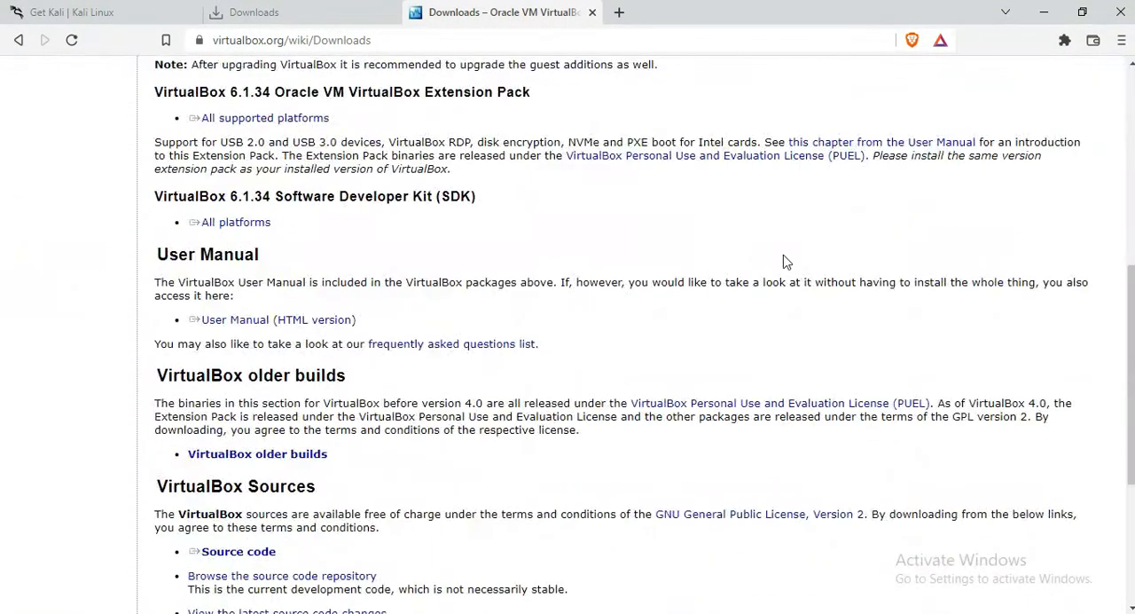
{"action": "scroll", "coordinate": [770, 258], "scroll_direction": "up", "scroll_amount": 10}
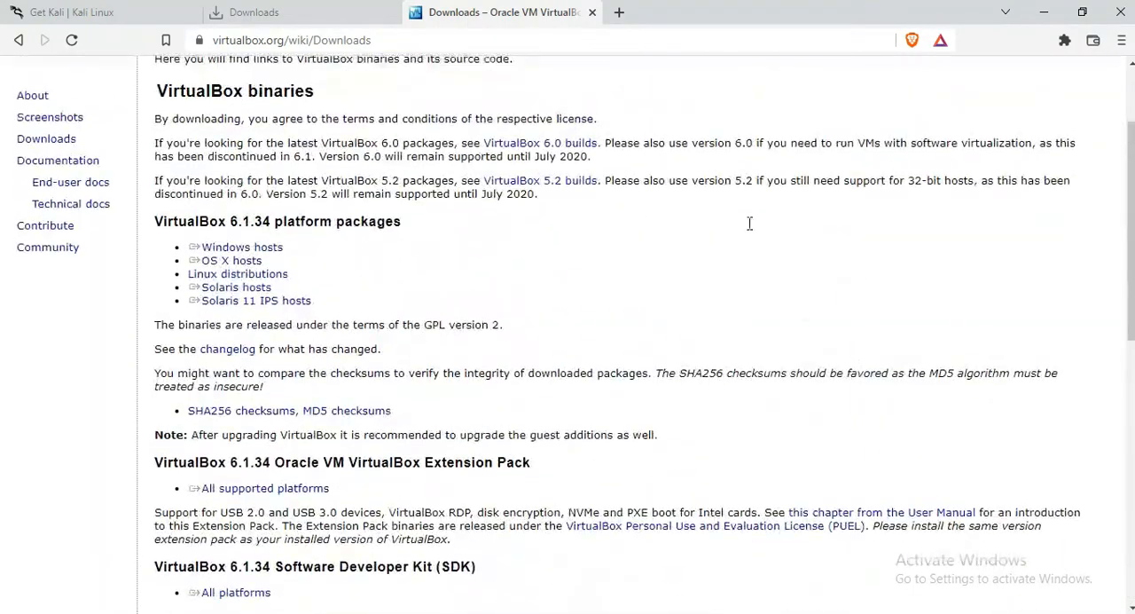
{"action": "left_click_drag", "start_coordinate": [156, 350], "coordinate": [519, 328]}
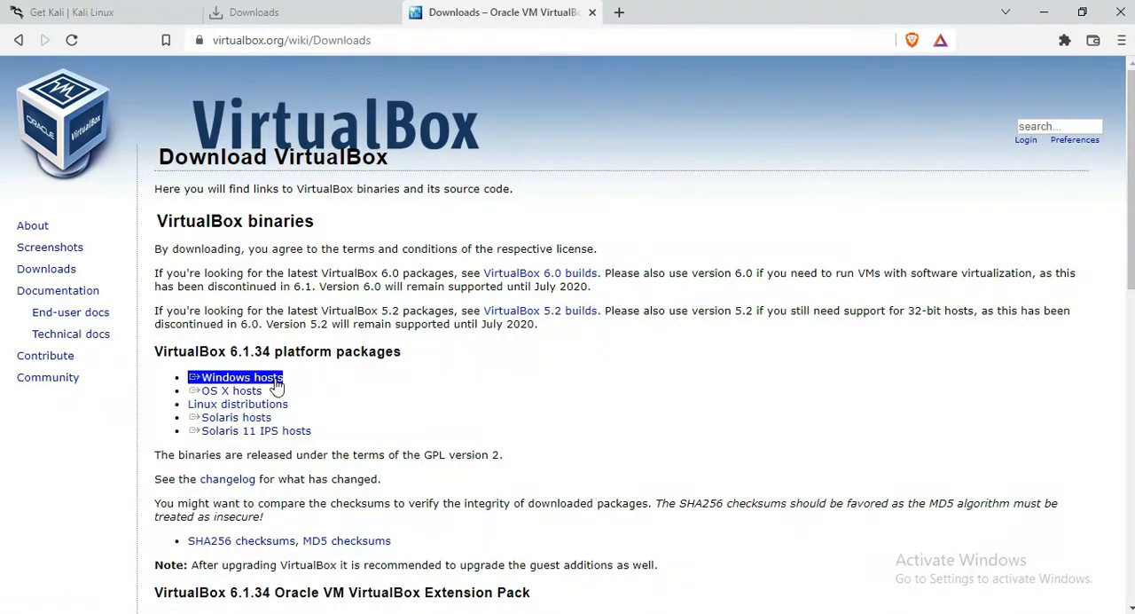
{"action": "left_click", "coordinate": [272, 381]}
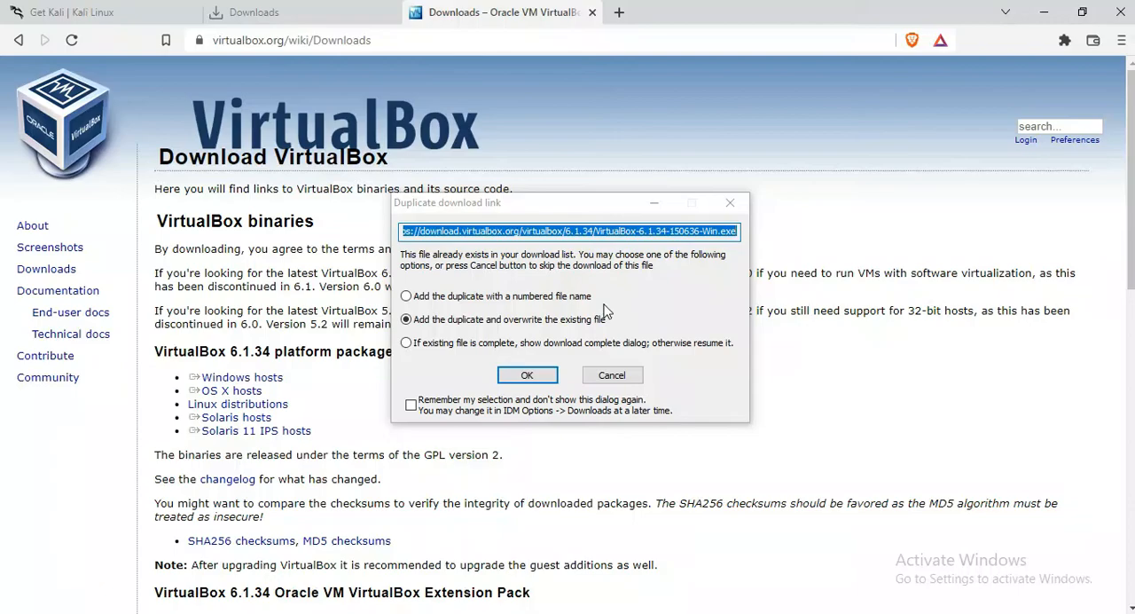
{"action": "left_click", "coordinate": [527, 375]}
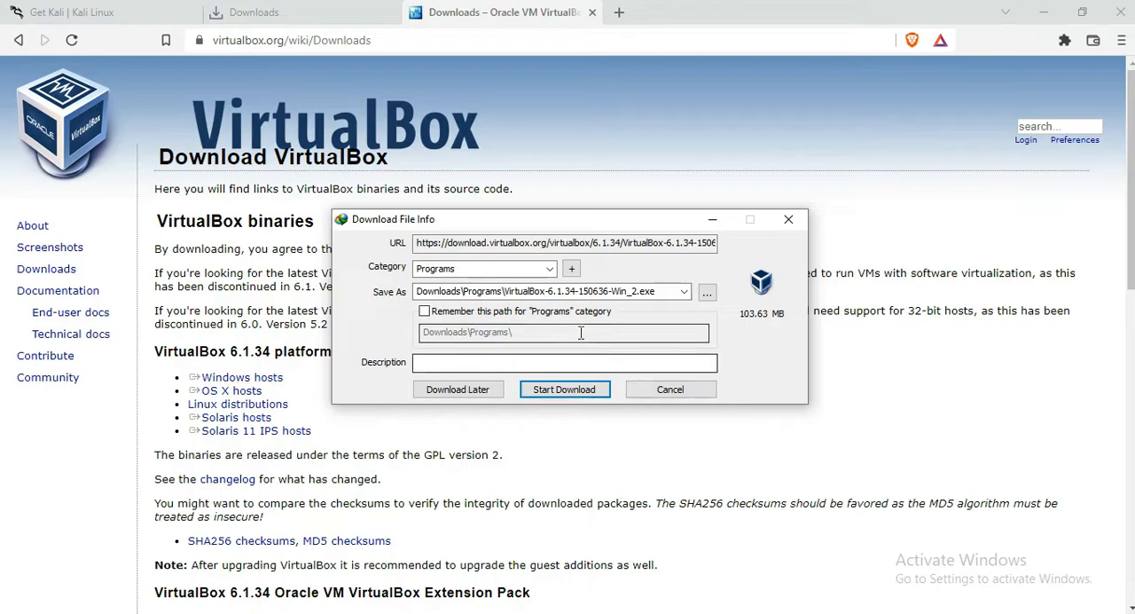
{"action": "left_click", "coordinate": [564, 389]}
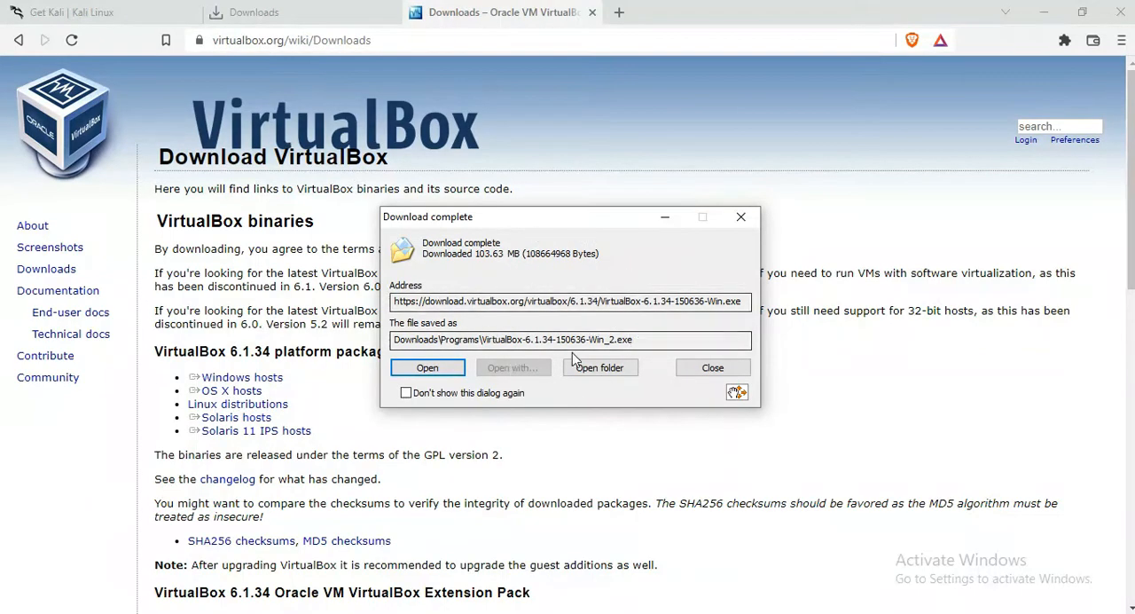
- Run the downloaded VirtualBox 6.1.34 installer and remove the existing VirtualBox installation from the computer
{"action": "left_click", "coordinate": [440, 372]}
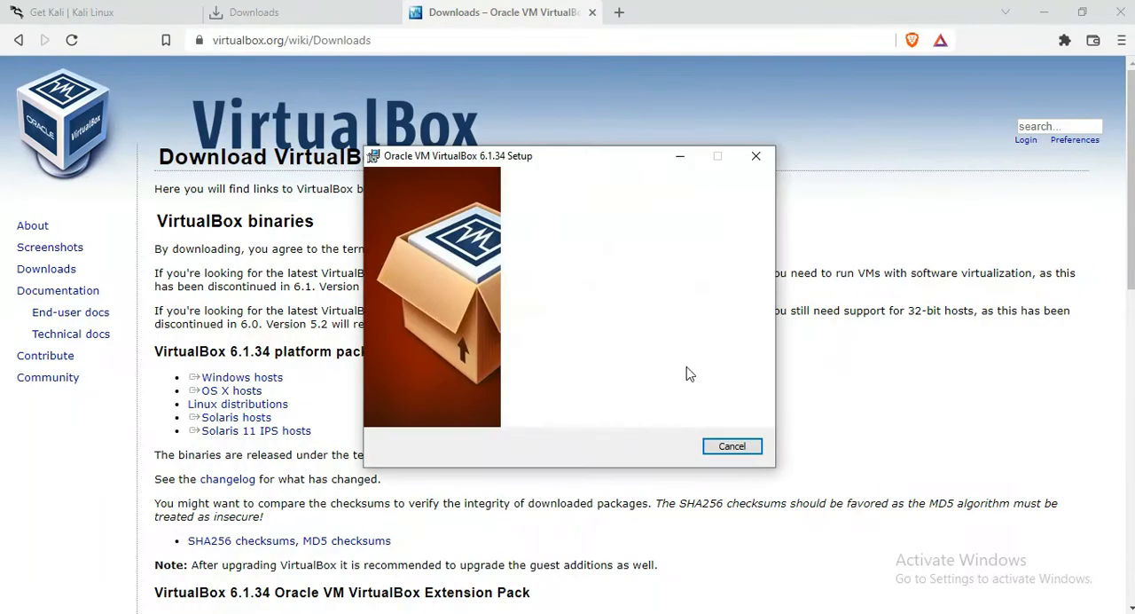
{"action": "left_click", "coordinate": [655, 446]}
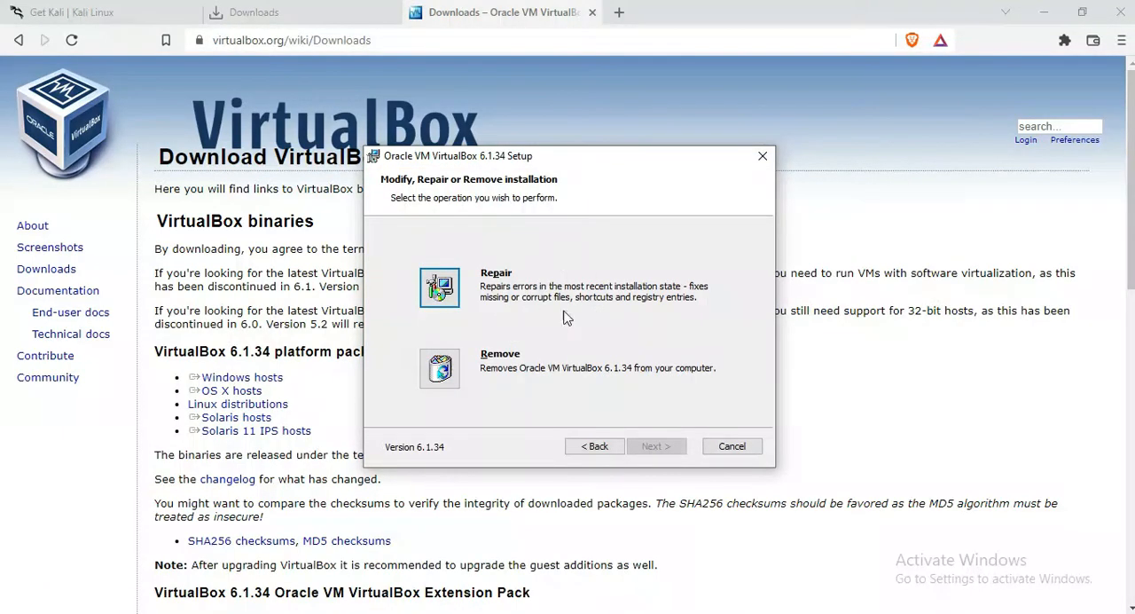
{"action": "left_click", "coordinate": [442, 368]}
{"action": "left_click", "coordinate": [657, 445]}
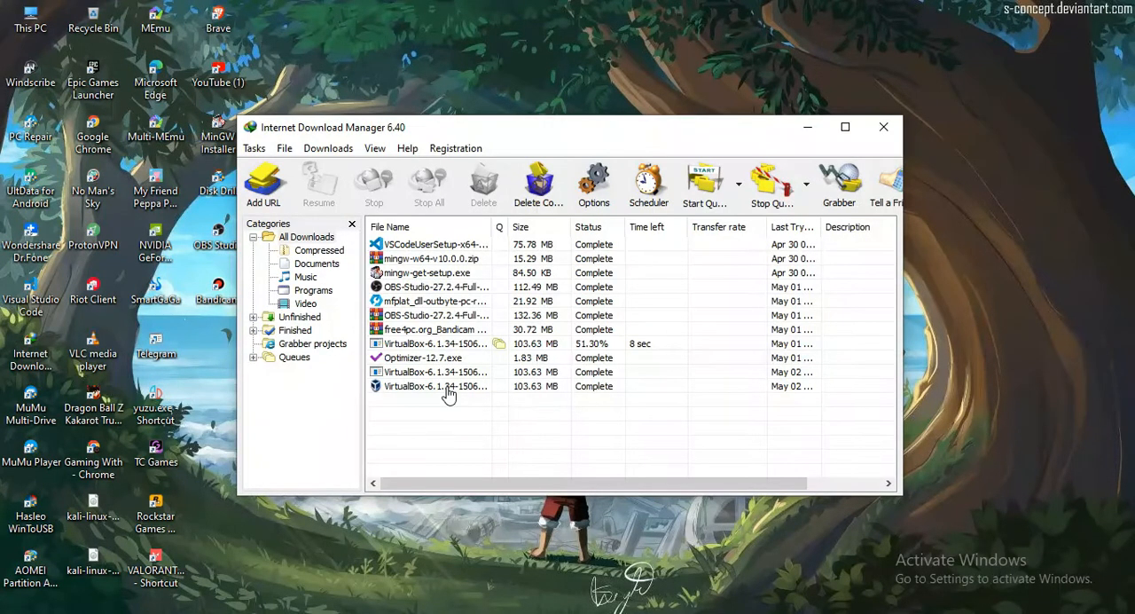
- Run VirtualBox-6.1.34-150636-Win_2.exe from the finished downloads and keep the setup location at C:\Program Files\Oracle\VirtualBox\
{"action": "double_click", "coordinate": [448, 387]}
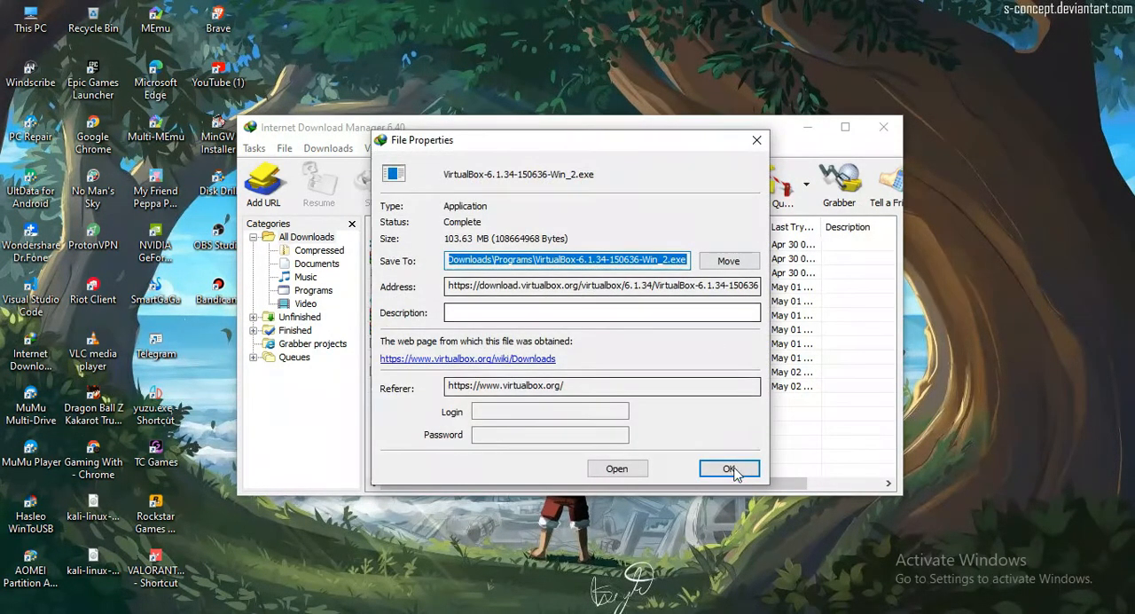
{"action": "left_click", "coordinate": [616, 469]}
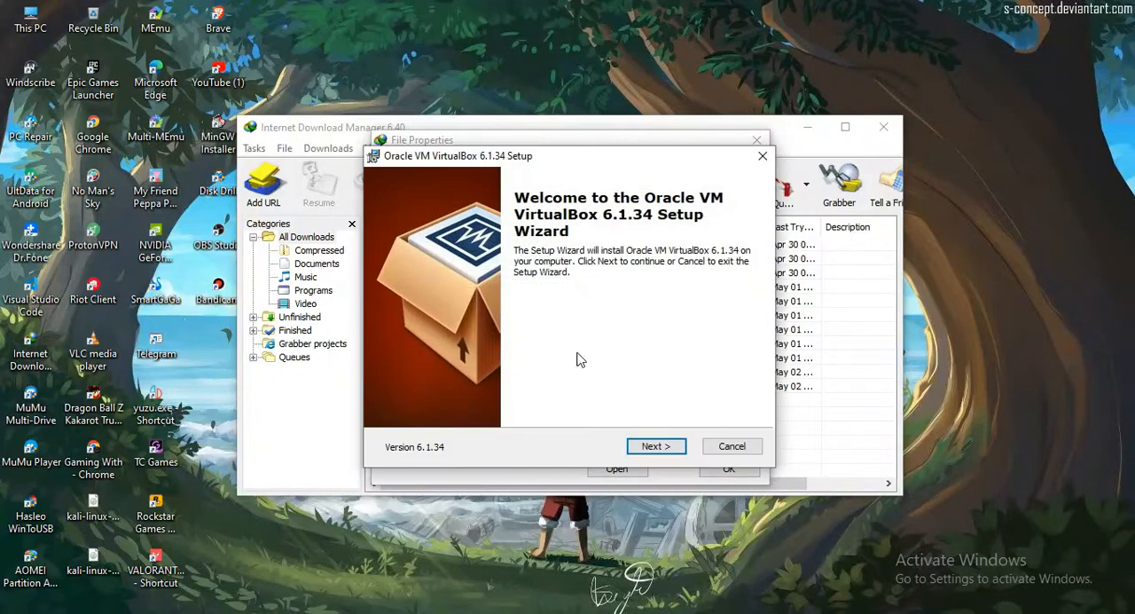
{"action": "left_click", "coordinate": [662, 446]}
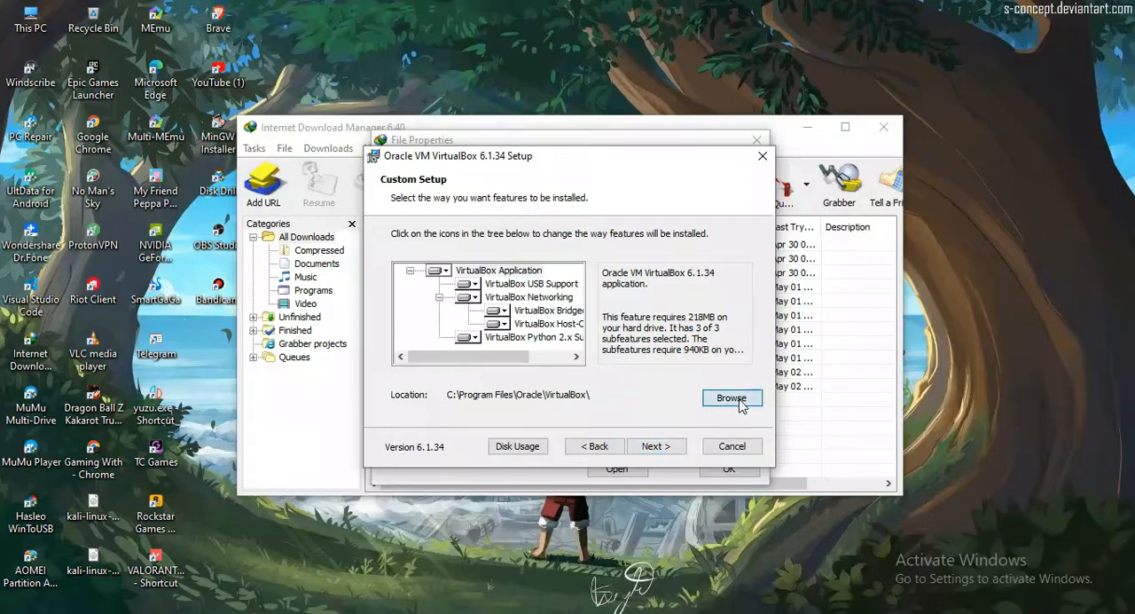
{"action": "left_click", "coordinate": [732, 399]}
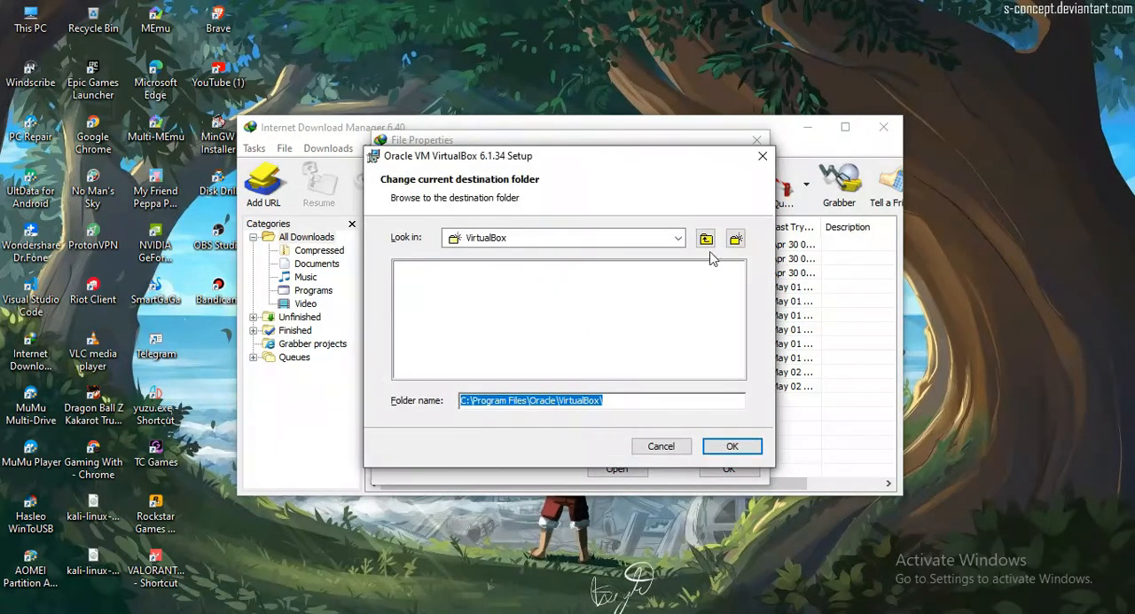
{"action": "left_click", "coordinate": [763, 156]}
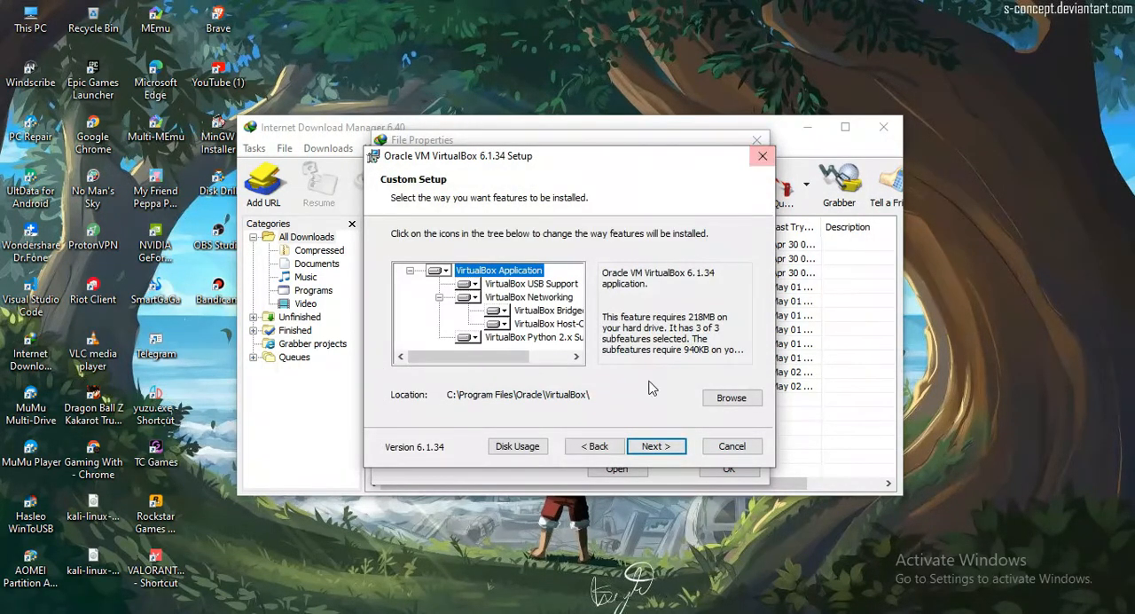
- Install VirtualBox 6.1.34 with all default features, start menu entries, shortcuts and file associations, accepting the network interface reset
{"action": "left_click", "coordinate": [647, 448]}
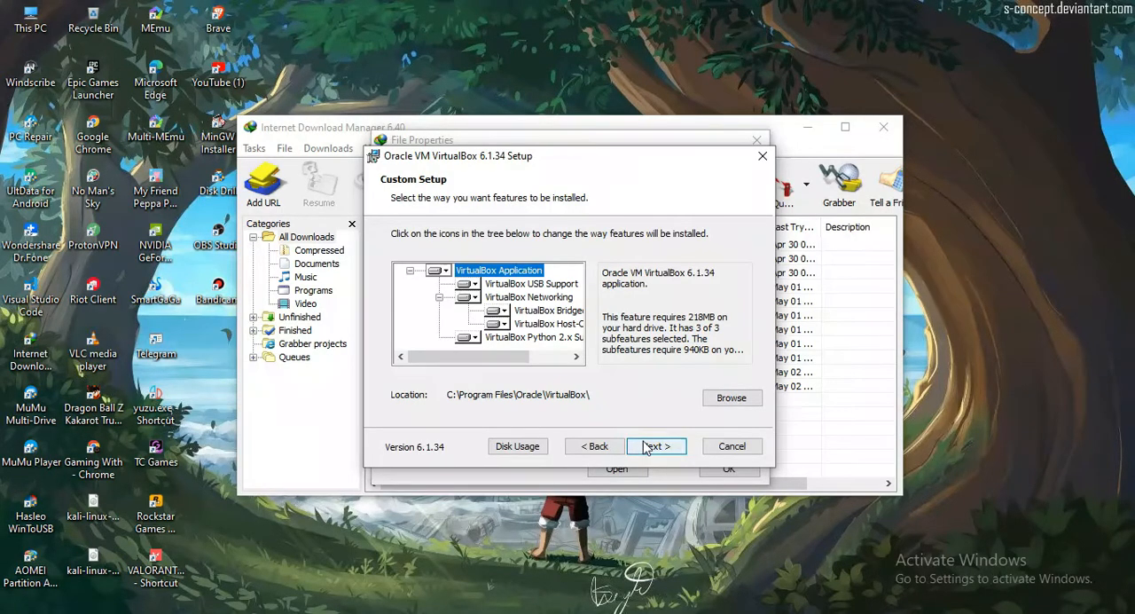
{"action": "left_click", "coordinate": [647, 448]}
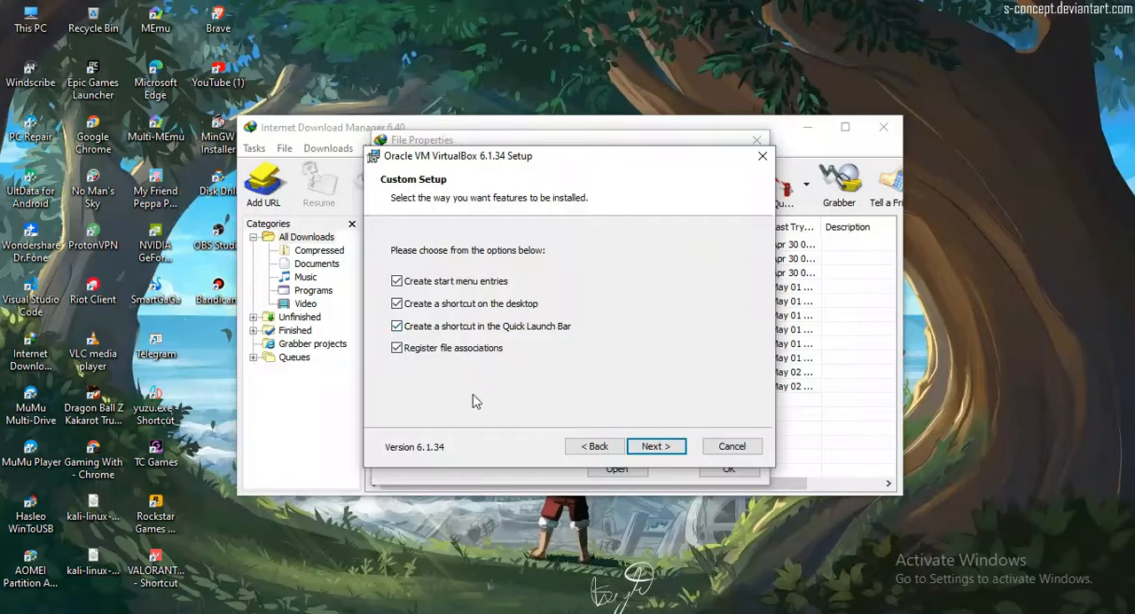
{"action": "left_click", "coordinate": [657, 446]}
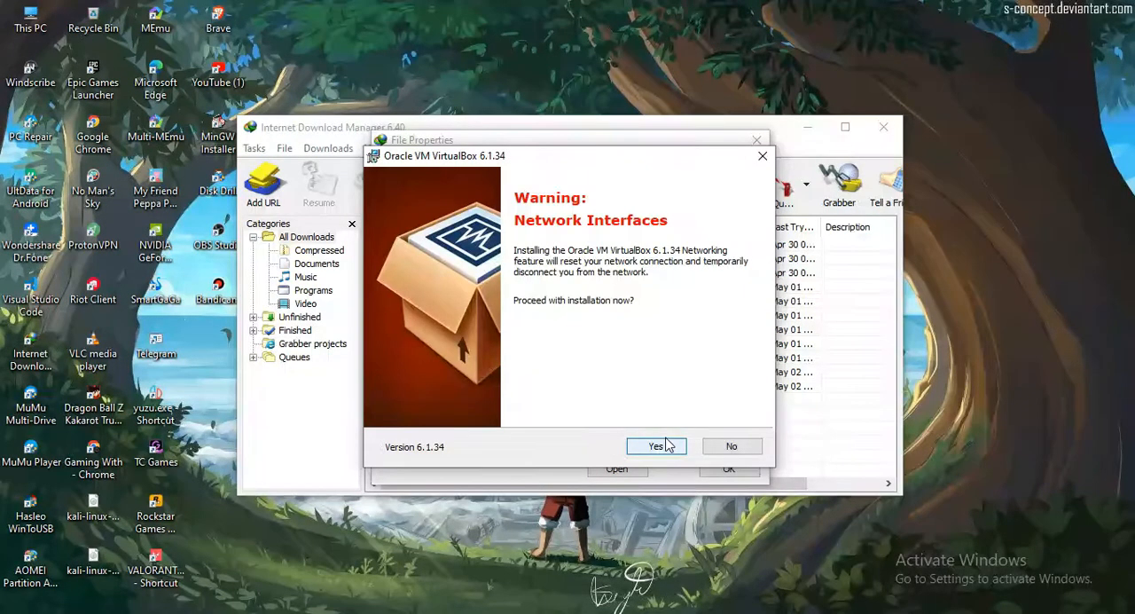
{"action": "left_click", "coordinate": [656, 446]}
{"action": "left_click", "coordinate": [667, 445]}
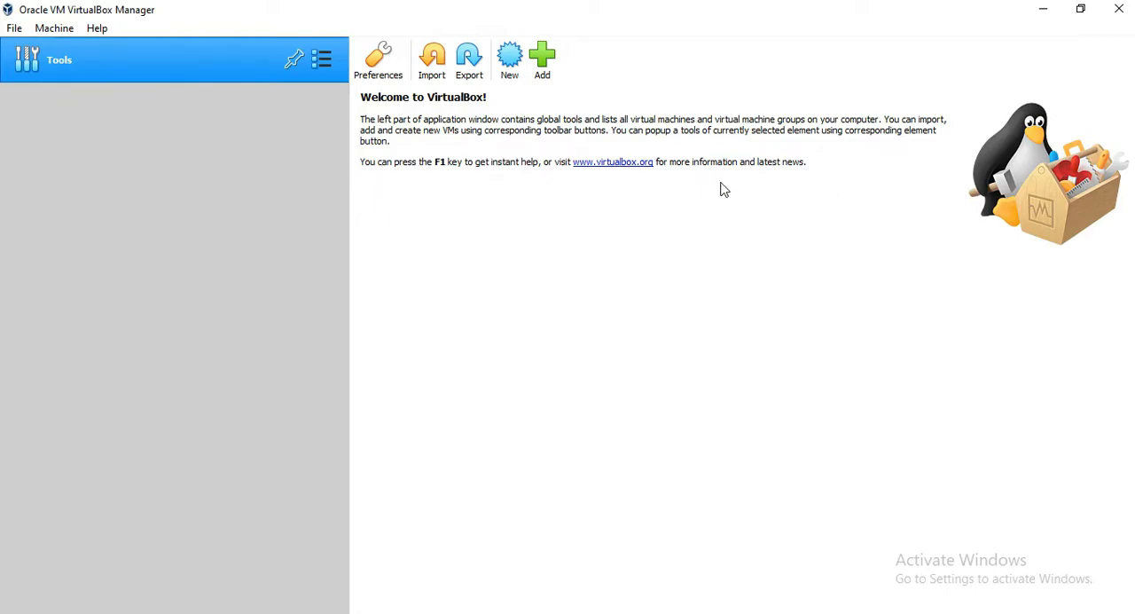
- Start an appliance import from the local file system and choose kali-linux-2022.1-virtualbox-amd64.ova on the G: drive as its file
{"action": "left_click", "coordinate": [441, 65]}
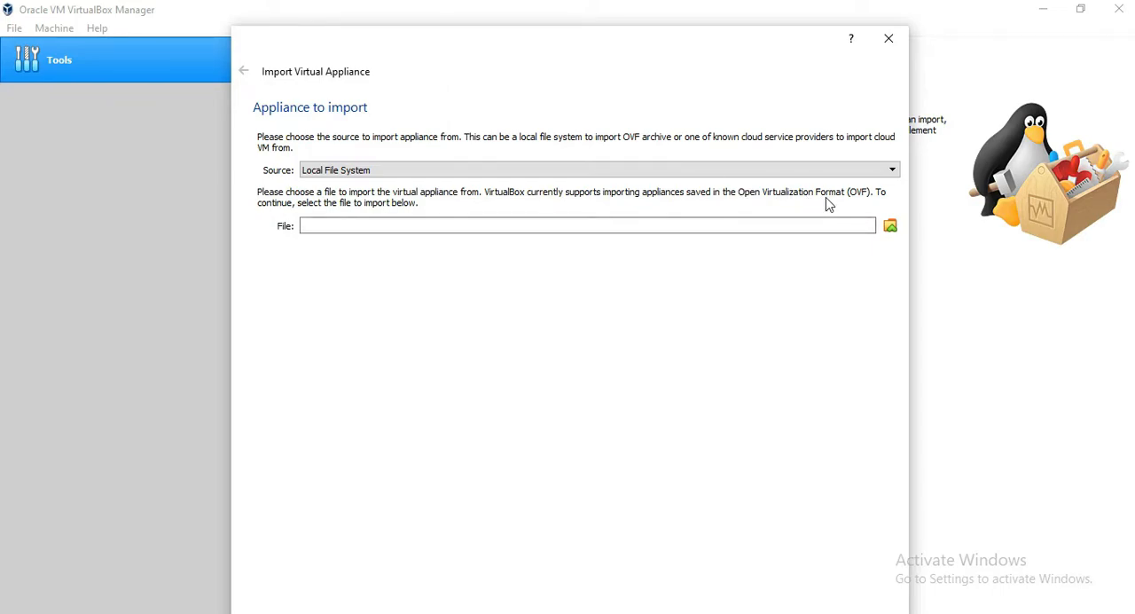
{"action": "left_click", "coordinate": [415, 169]}
{"action": "left_click", "coordinate": [415, 170]}
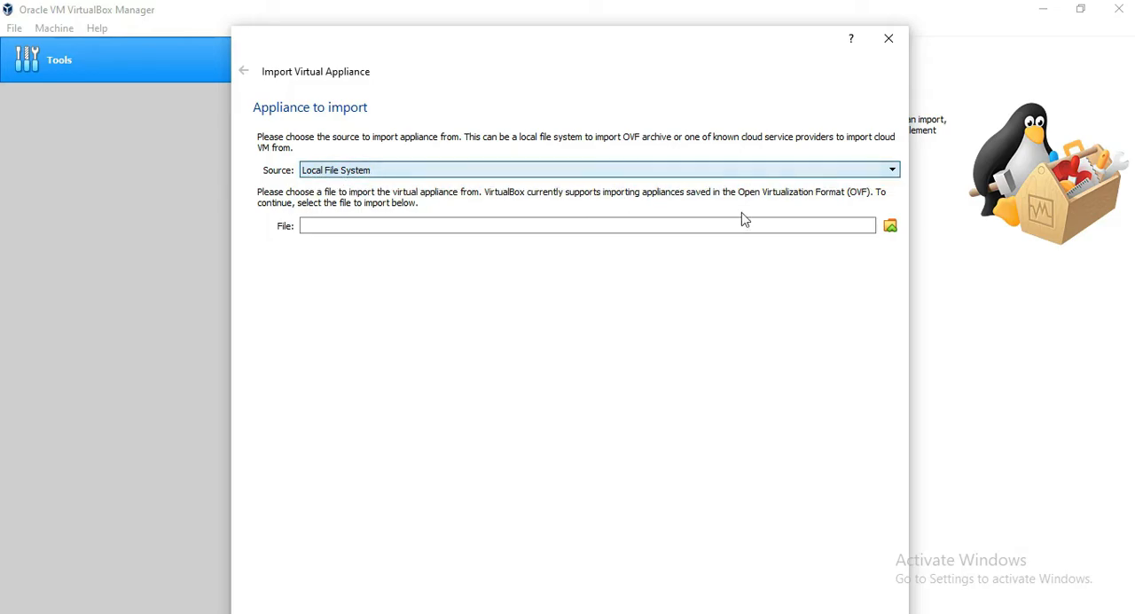
{"action": "left_click", "coordinate": [891, 226]}
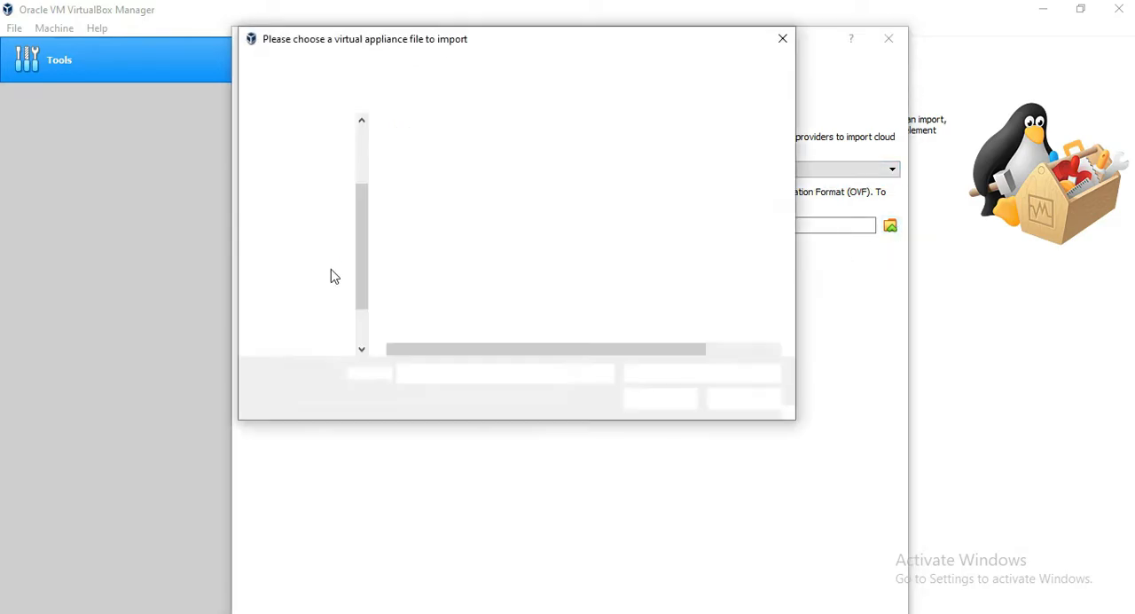
{"action": "scroll", "coordinate": [347, 257], "scroll_direction": "down", "scroll_amount": 1}
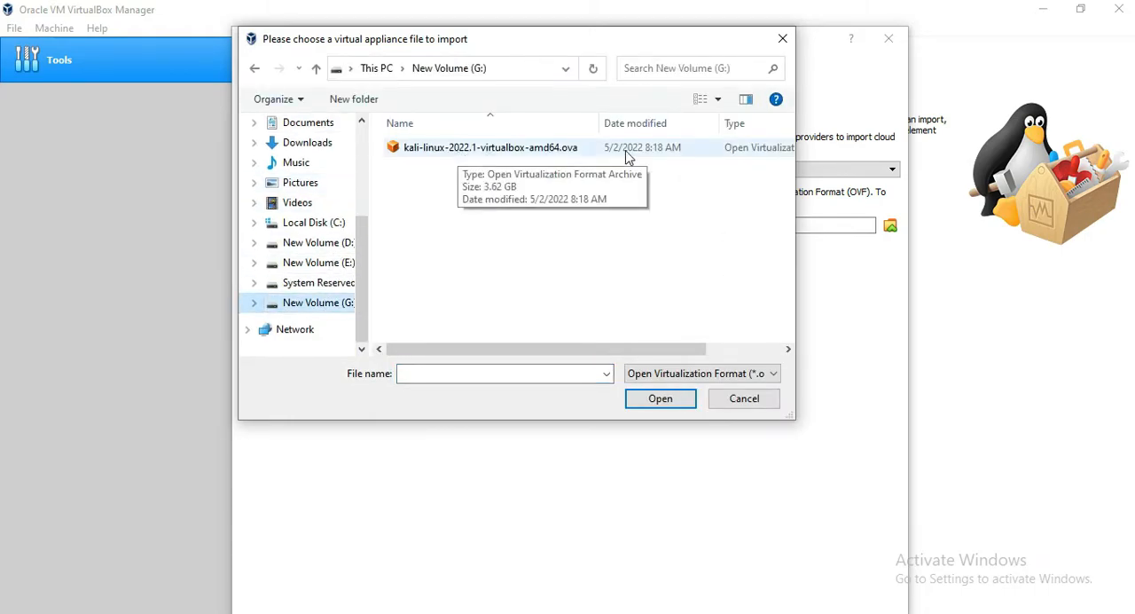
{"action": "left_click", "coordinate": [538, 151]}
{"action": "left_click", "coordinate": [661, 399]}
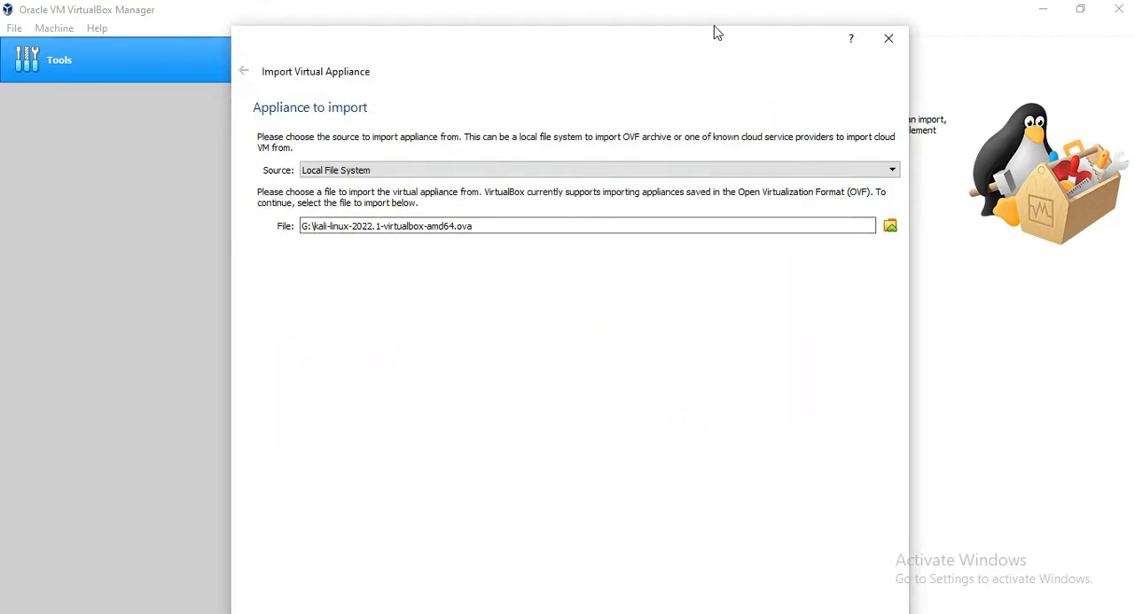
- Review the Kali appliance settings, import the virtual machine with the suggested values and agree to its software license
{"action": "left_click_drag", "start_coordinate": [712, 43], "coordinate": [722, 10]}
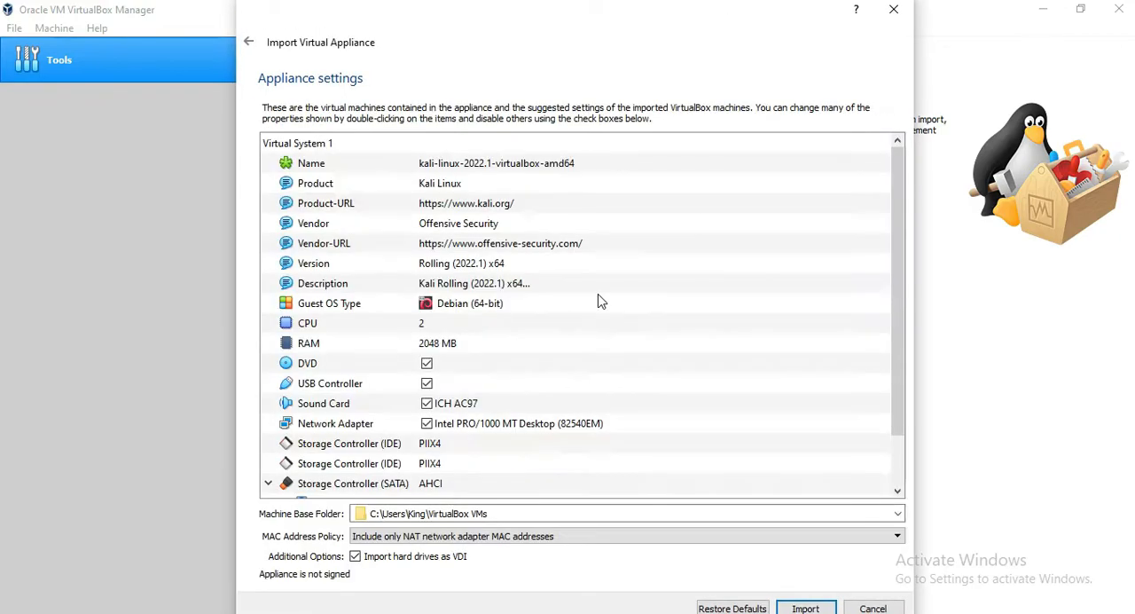
{"action": "scroll", "coordinate": [596, 266], "scroll_direction": "down", "scroll_amount": 1}
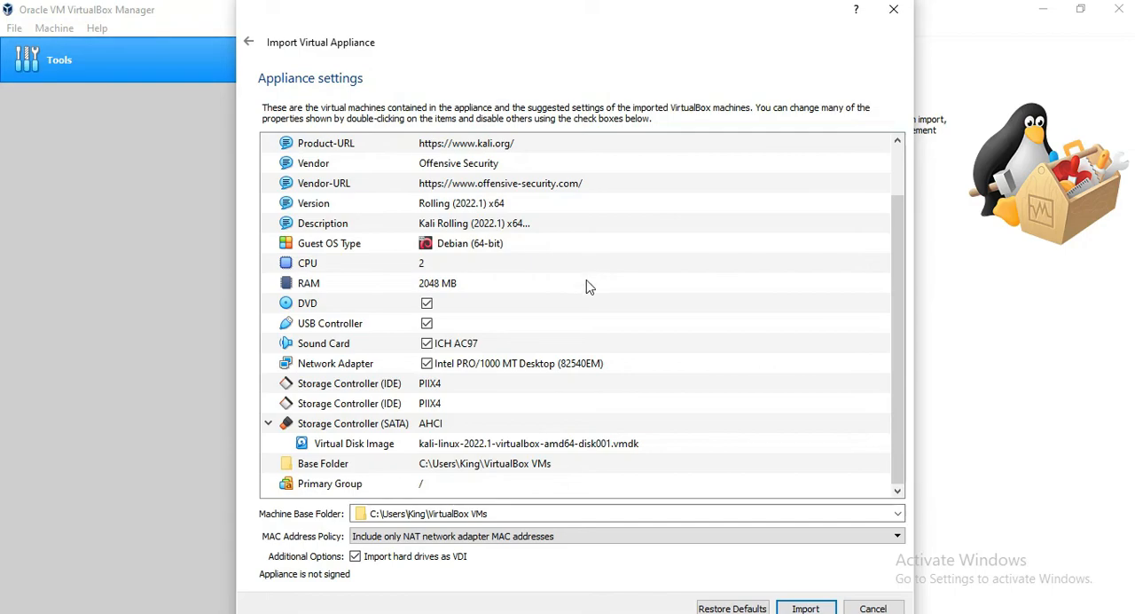
{"action": "scroll", "coordinate": [601, 321], "scroll_direction": "up", "scroll_amount": 1}
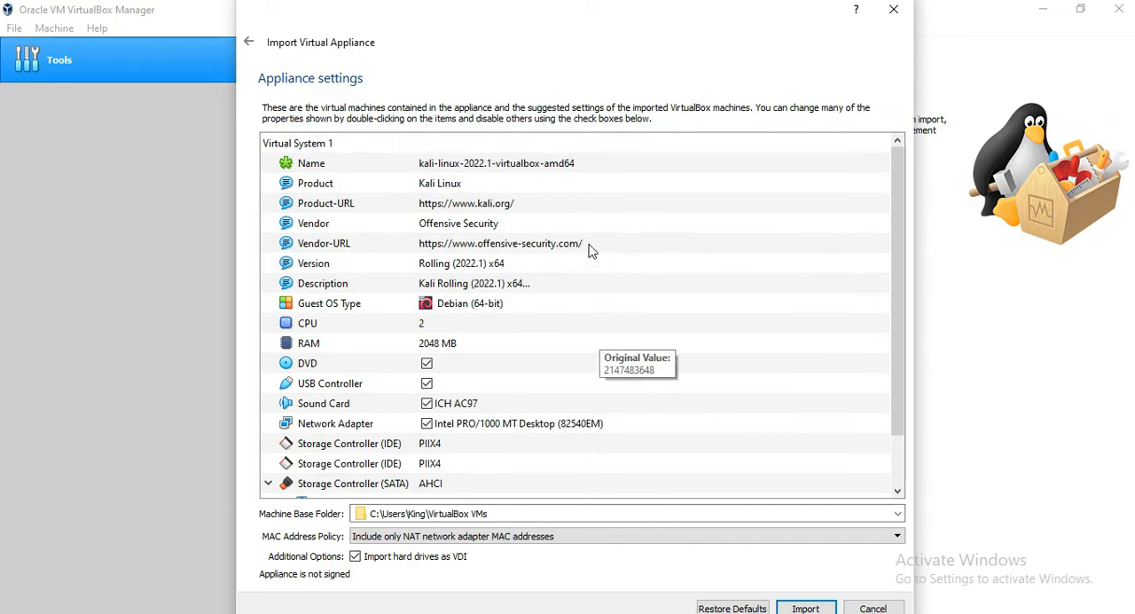
{"action": "scroll", "coordinate": [600, 249], "scroll_direction": "down", "scroll_amount": 1}
{"action": "scroll", "coordinate": [585, 266], "scroll_direction": "up", "scroll_amount": 1}
{"action": "scroll", "coordinate": [570, 287], "scroll_direction": "down", "scroll_amount": 1}
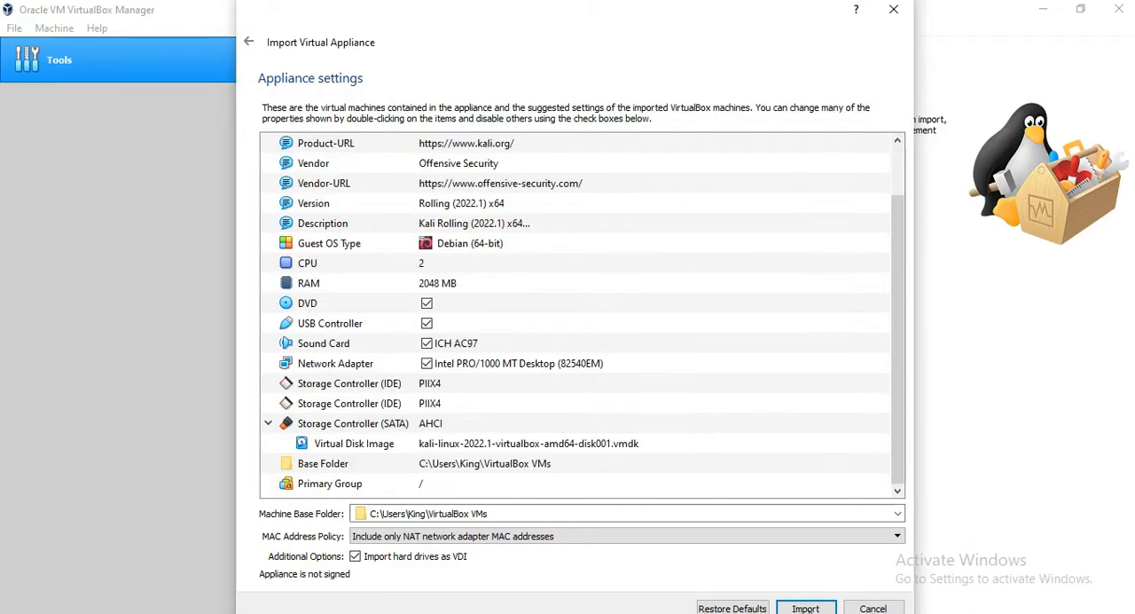
{"action": "left_click", "coordinate": [806, 608]}
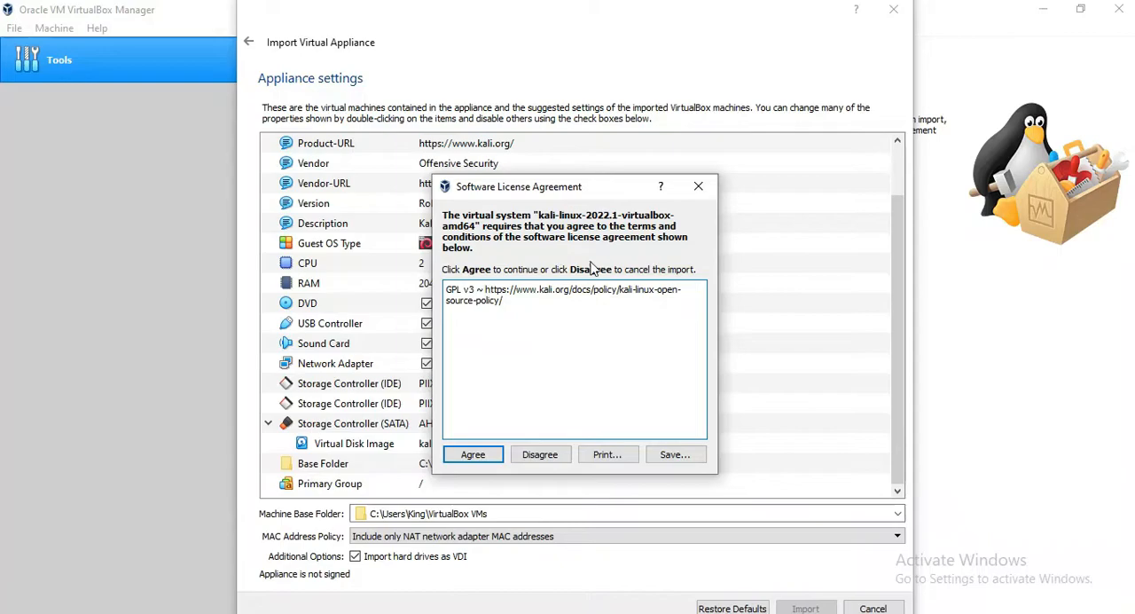
{"action": "left_click", "coordinate": [474, 455]}
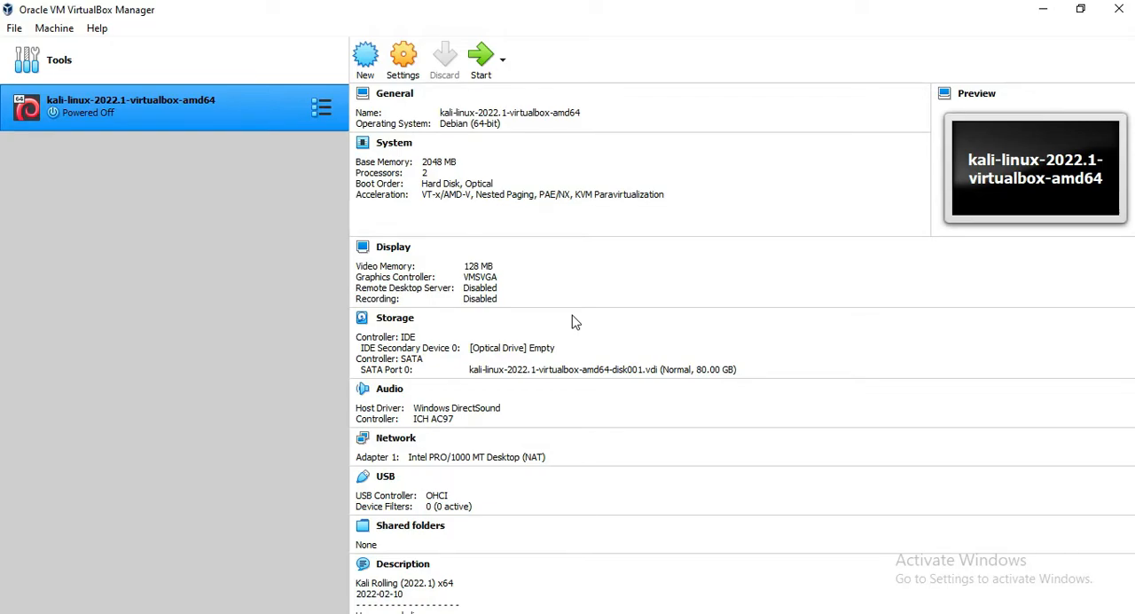
- Examine the imported Kali machine's details, from its system and display specifications to the login information in its description
{"action": "scroll", "coordinate": [572, 322], "scroll_direction": "down", "scroll_amount": 2}
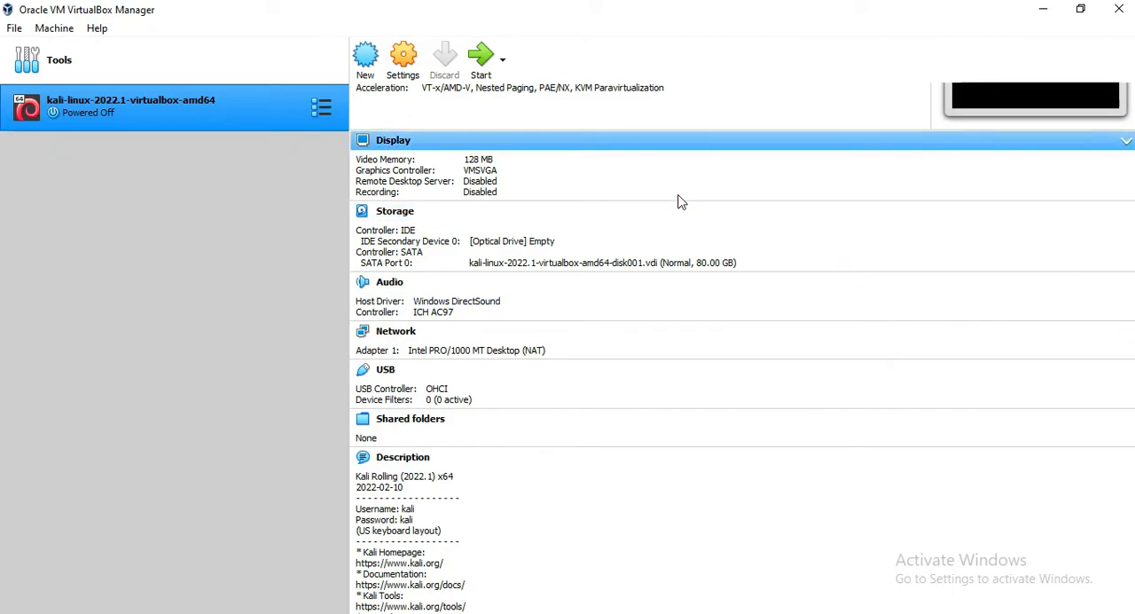
{"action": "scroll", "coordinate": [656, 186], "scroll_direction": "down", "scroll_amount": 1}
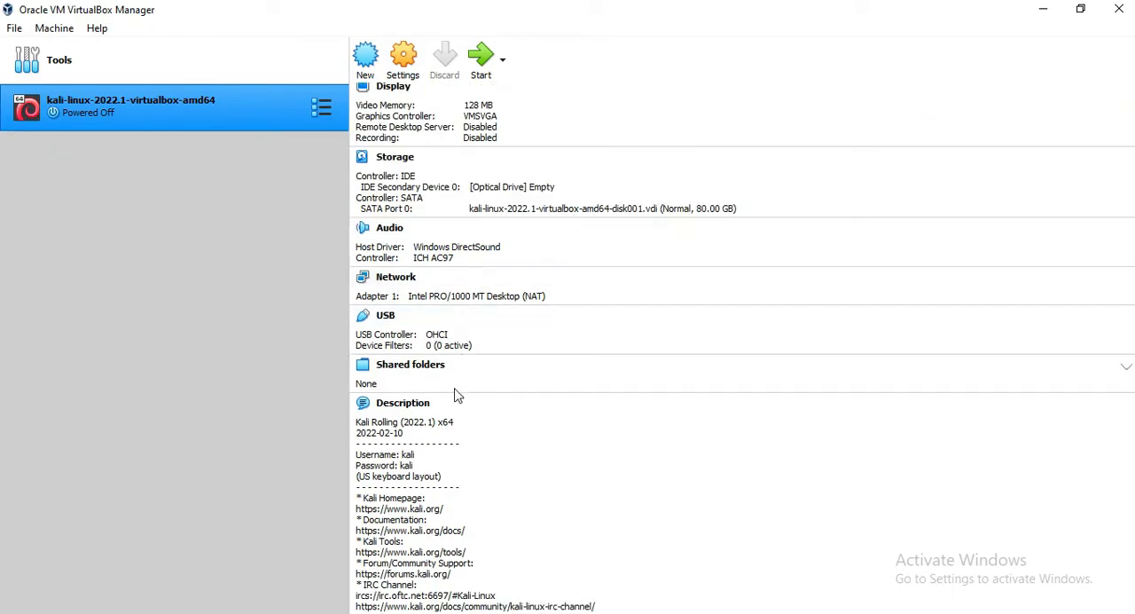
{"action": "scroll", "coordinate": [601, 296], "scroll_direction": "up", "scroll_amount": 3}
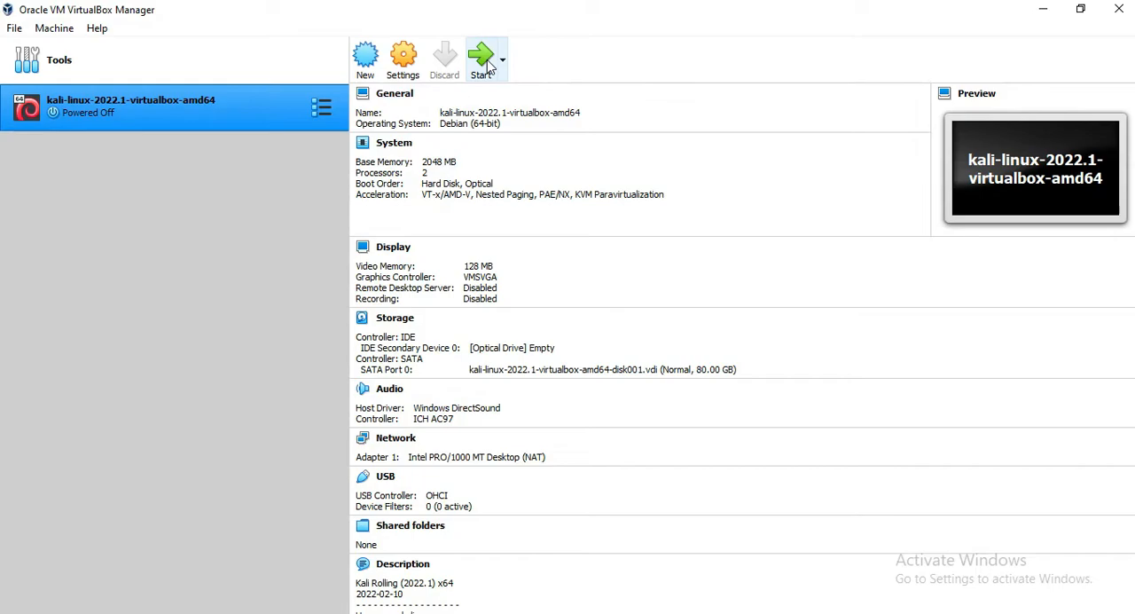
{"action": "scroll", "coordinate": [514, 222], "scroll_direction": "down", "scroll_amount": 3}
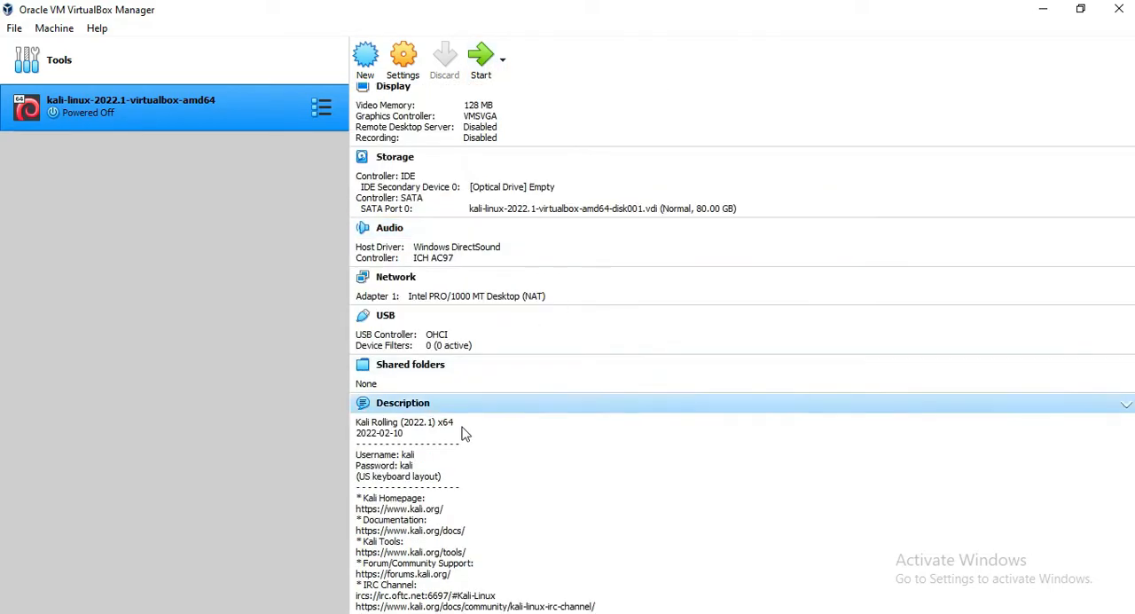
{"action": "scroll", "coordinate": [662, 372], "scroll_direction": "up", "scroll_amount": 3}
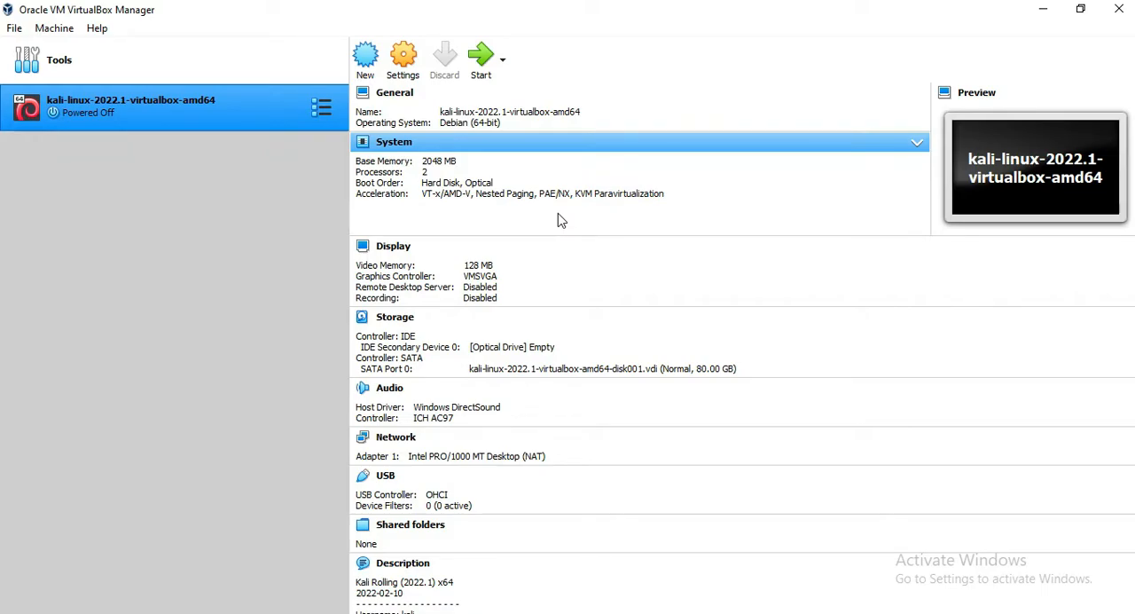
{"action": "scroll", "coordinate": [558, 220], "scroll_direction": "down", "scroll_amount": 3}
{"action": "scroll", "coordinate": [590, 251], "scroll_direction": "up", "scroll_amount": 3}
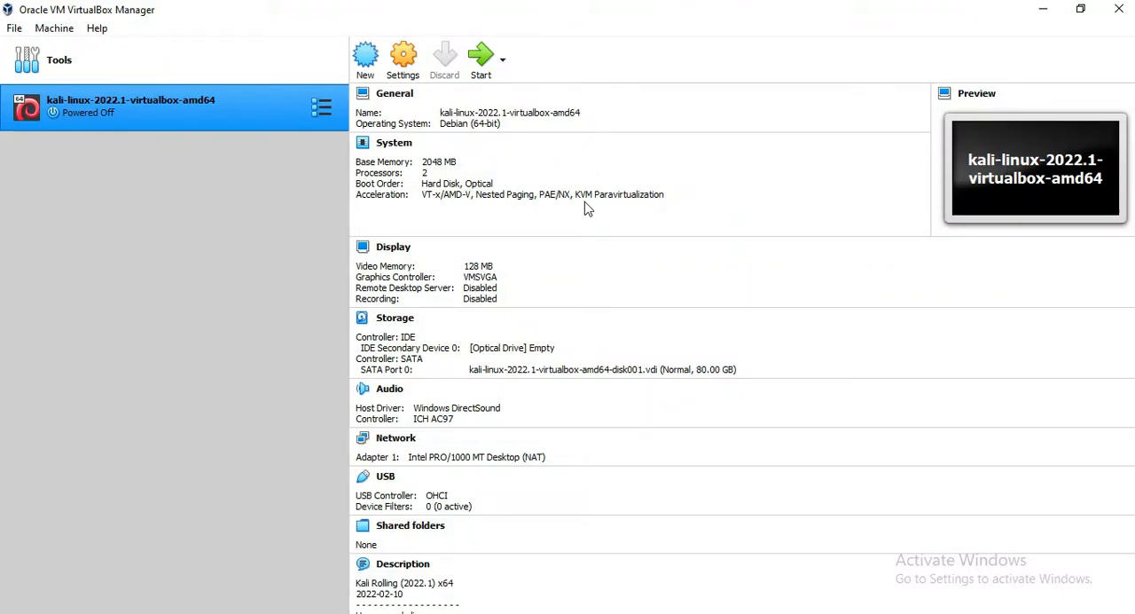
{"action": "scroll", "coordinate": [540, 297], "scroll_direction": "down", "scroll_amount": 3}
{"action": "scroll", "coordinate": [525, 339], "scroll_direction": "up", "scroll_amount": 3}
{"action": "scroll", "coordinate": [543, 310], "scroll_direction": "down", "scroll_amount": 3}
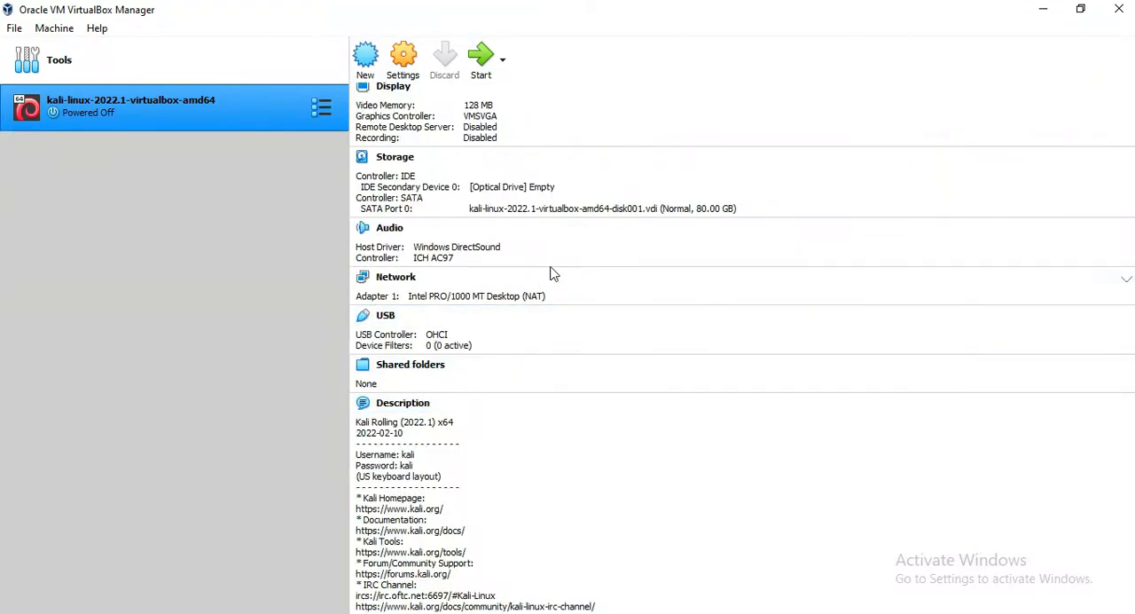
{"action": "scroll", "coordinate": [536, 284], "scroll_direction": "up", "scroll_amount": 2}
{"action": "scroll", "coordinate": [578, 256], "scroll_direction": "down", "scroll_amount": 1}
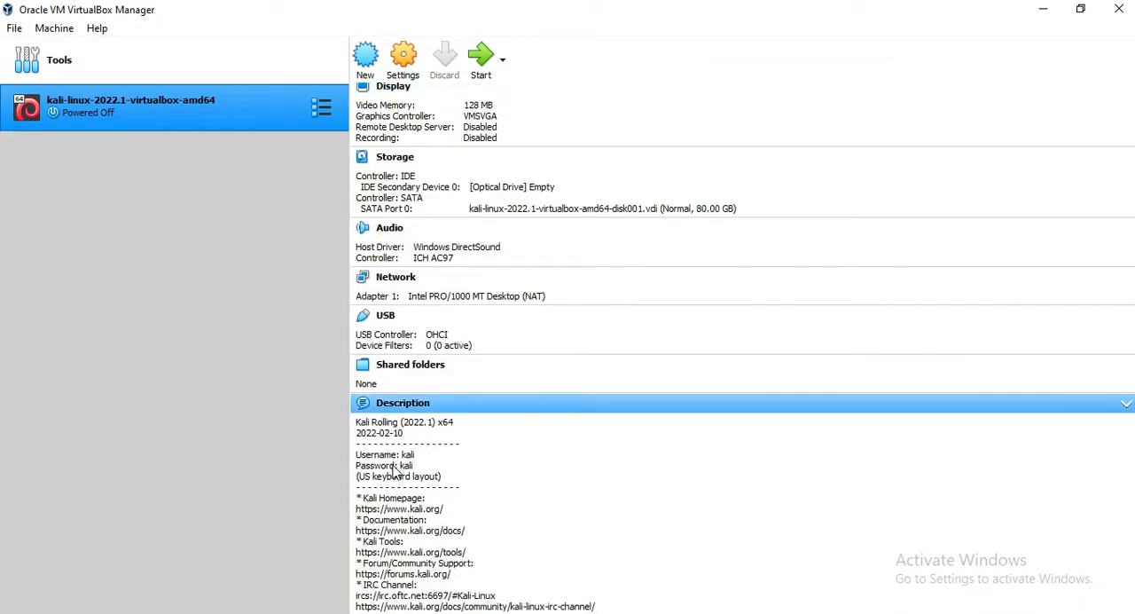
{"action": "scroll", "coordinate": [527, 368], "scroll_direction": "up", "scroll_amount": 3}
{"action": "scroll", "coordinate": [545, 131], "scroll_direction": "down", "scroll_amount": 3}
{"action": "scroll", "coordinate": [395, 479], "scroll_direction": "up", "scroll_amount": 3}
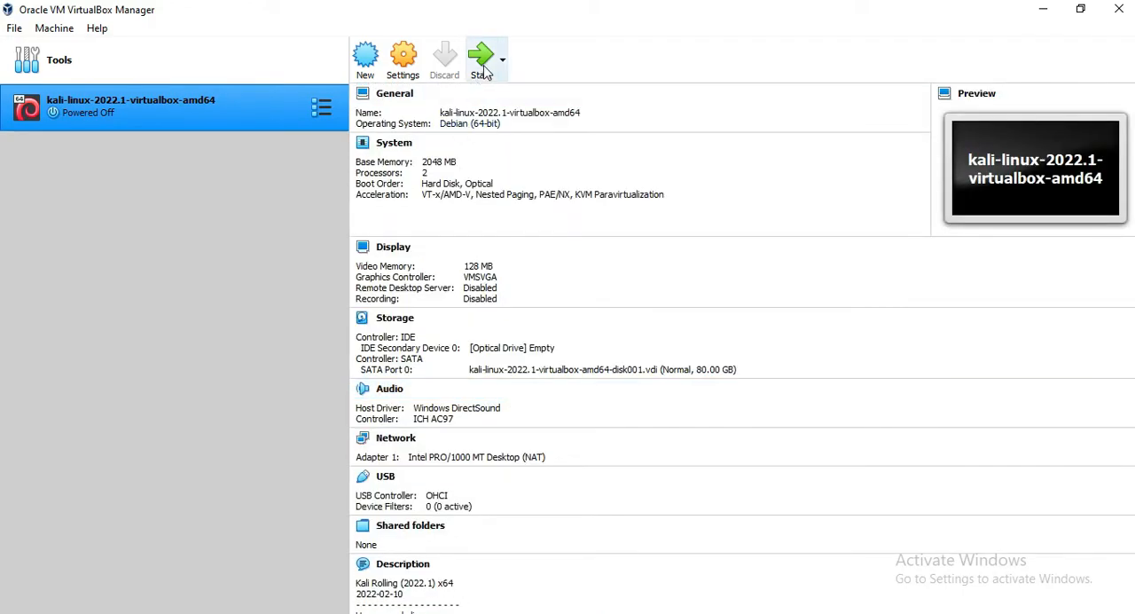
{"action": "scroll", "coordinate": [408, 470], "scroll_direction": "down", "scroll_amount": 5}
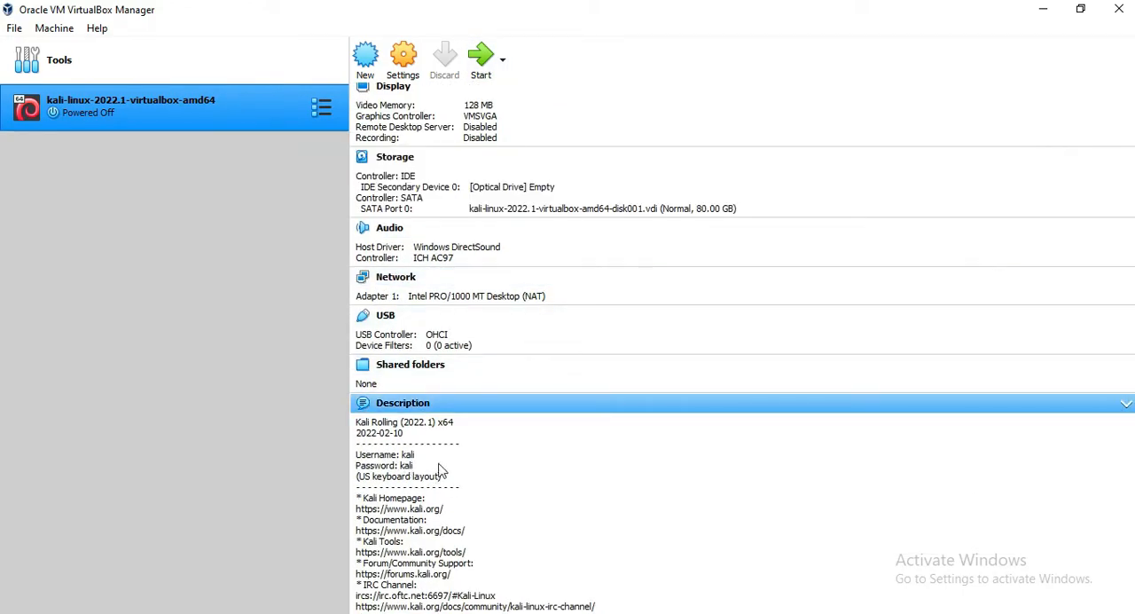
{"action": "scroll", "coordinate": [452, 146], "scroll_direction": "up", "scroll_amount": 3}
{"action": "scroll", "coordinate": [452, 147], "scroll_direction": "up", "scroll_amount": 1}
- View the description text in the Kali machine's general settings and close the settings dialog
{"action": "left_click", "coordinate": [412, 76]}
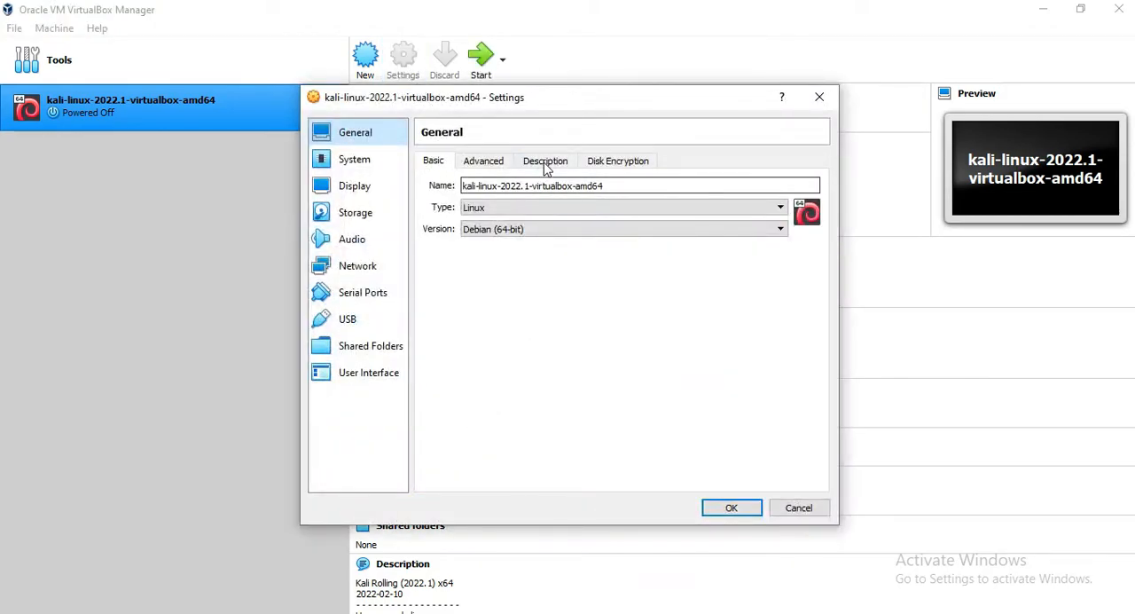
{"action": "left_click", "coordinate": [546, 163]}
{"action": "left_click", "coordinate": [517, 245]}
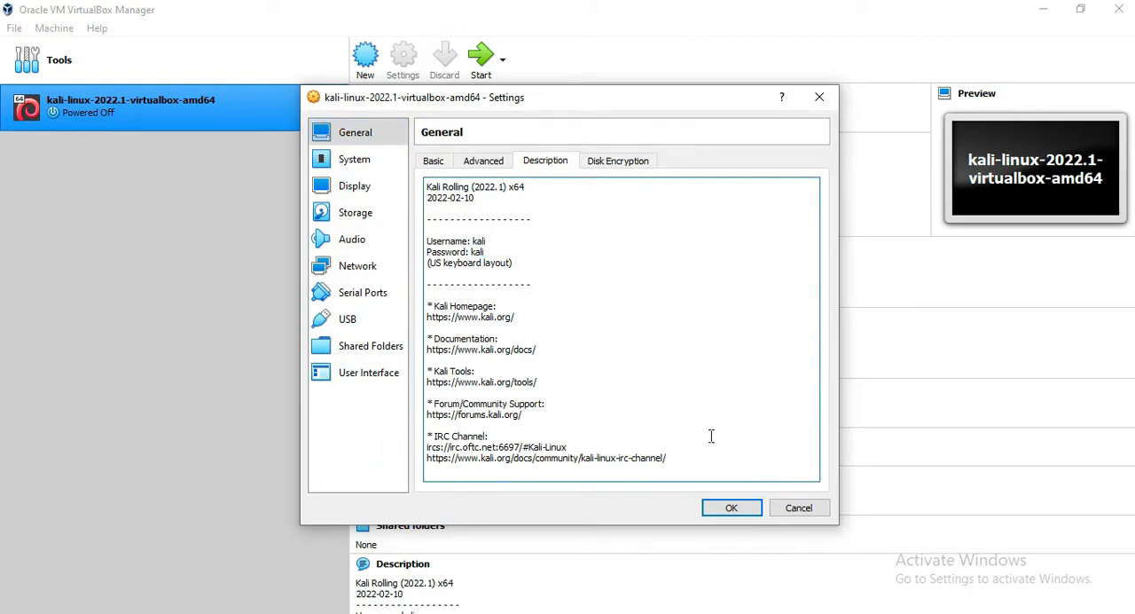
{"action": "left_click", "coordinate": [752, 510]}
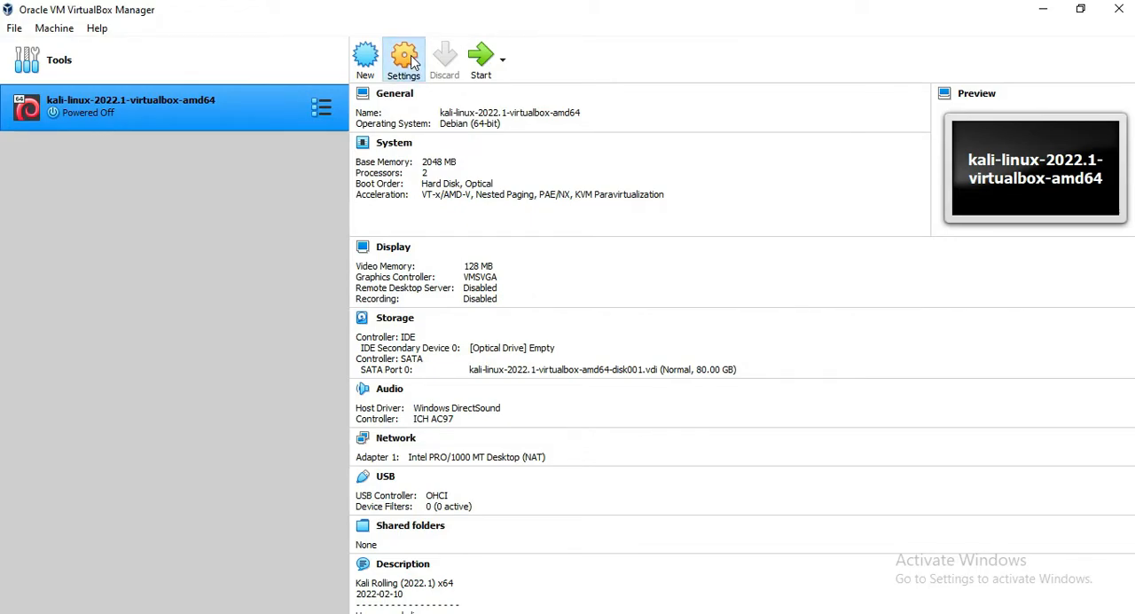
- Review the Kali machine's general settings and set its base memory to 4096 MB
{"action": "left_click", "coordinate": [406, 58]}
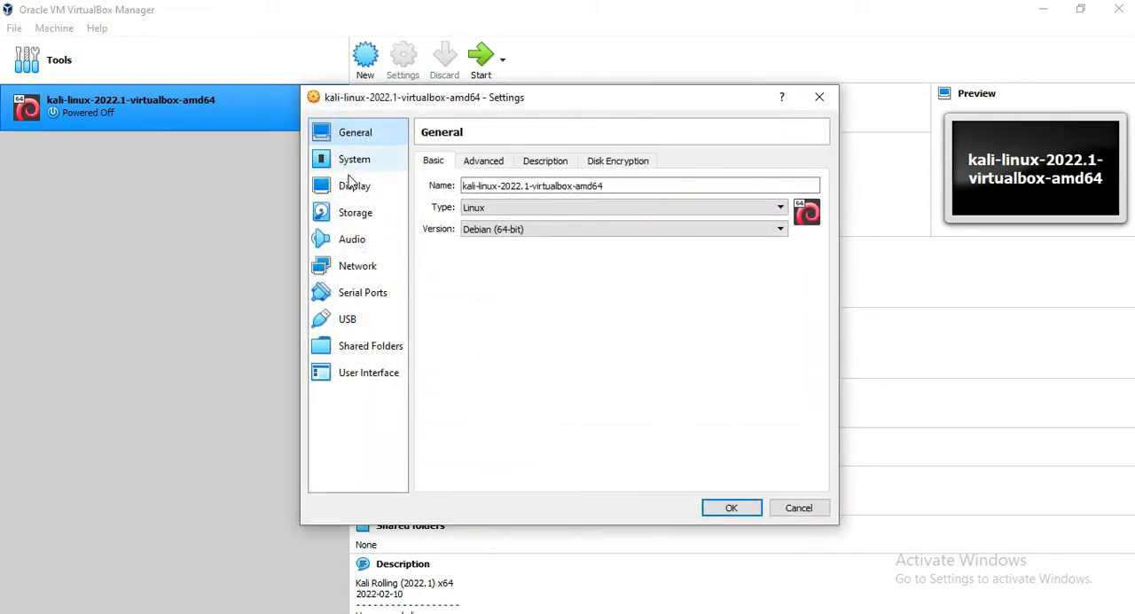
{"action": "left_click", "coordinate": [495, 162]}
{"action": "left_click", "coordinate": [537, 160]}
{"action": "left_click", "coordinate": [618, 162]}
{"action": "left_click", "coordinate": [359, 163]}
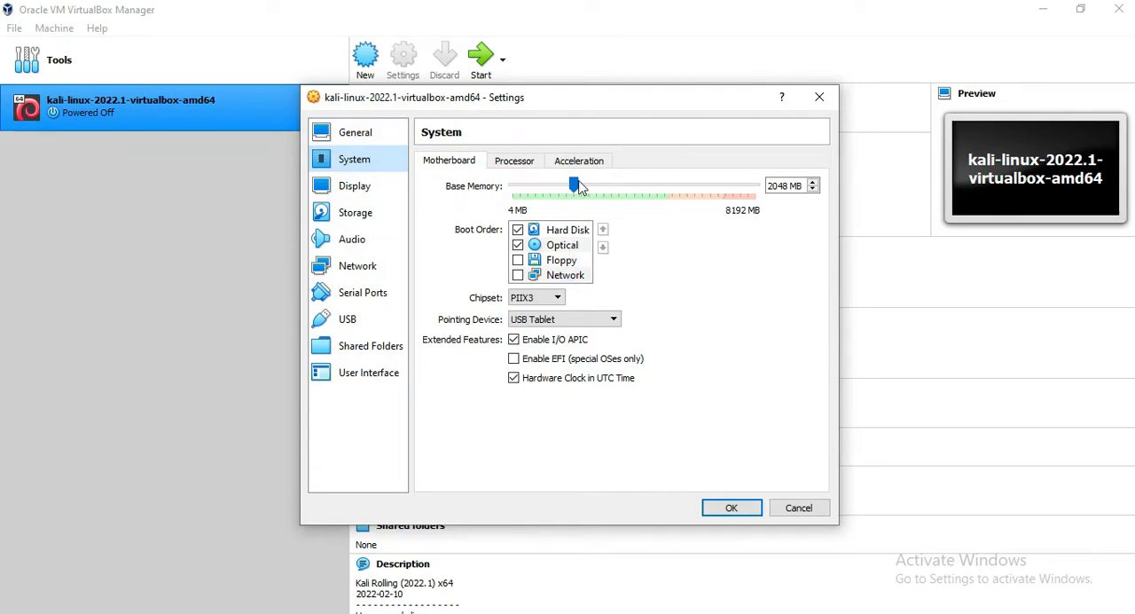
{"action": "left_click_drag", "start_coordinate": [576, 186], "coordinate": [635, 233]}
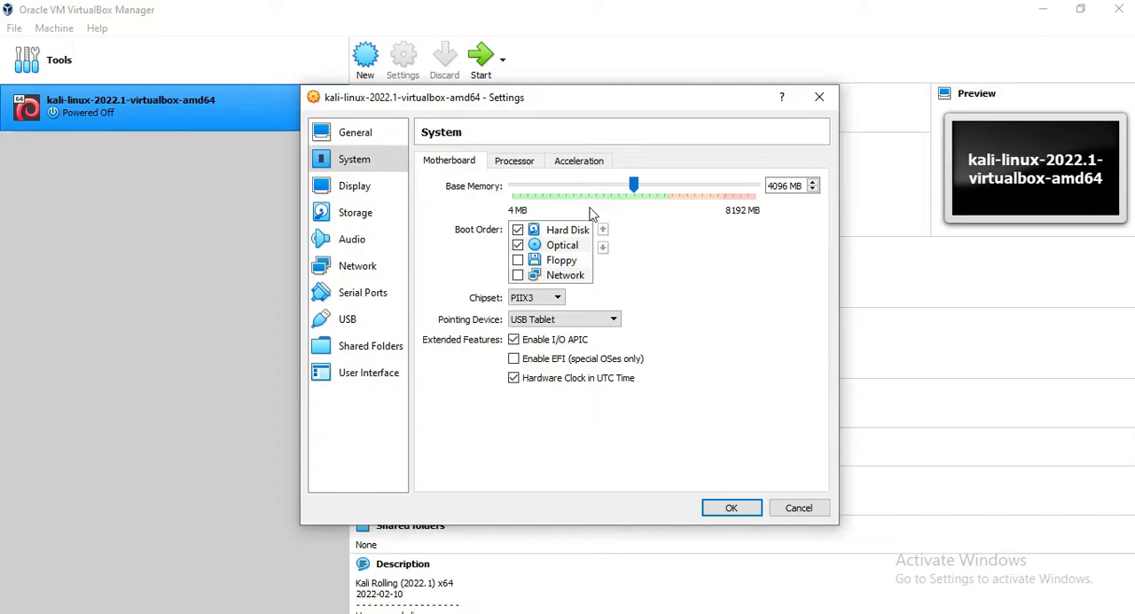
- Check the Kali machine's processor, acceleration, display, storage, audio and network settings and save the machine's configuration
{"action": "left_click", "coordinate": [536, 165]}
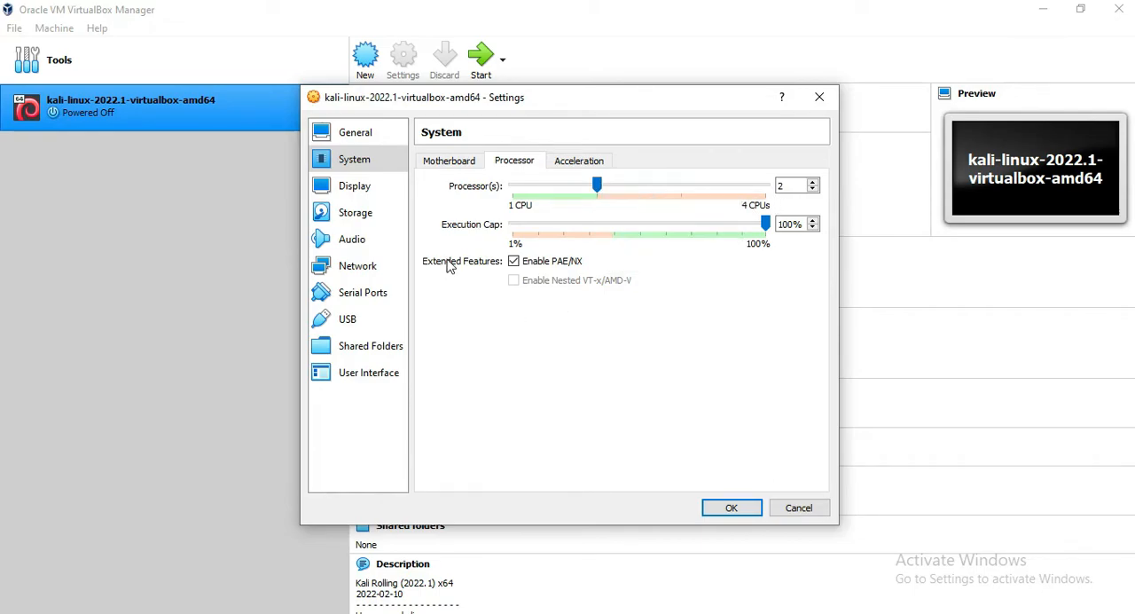
{"action": "left_click", "coordinate": [596, 162]}
{"action": "left_click", "coordinate": [459, 160]}
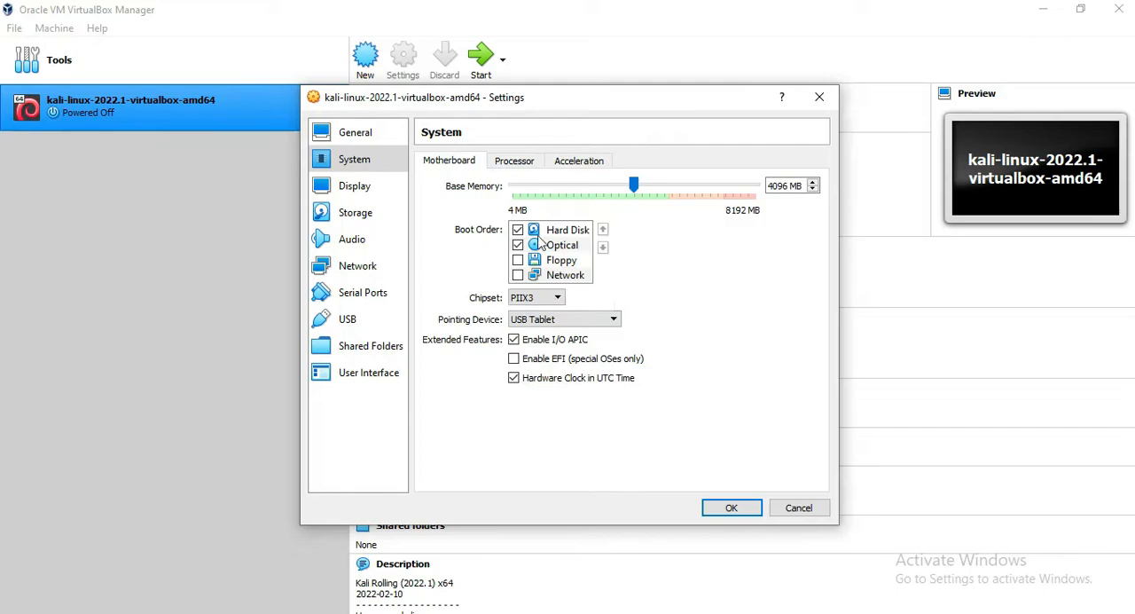
{"action": "left_click", "coordinate": [343, 189]}
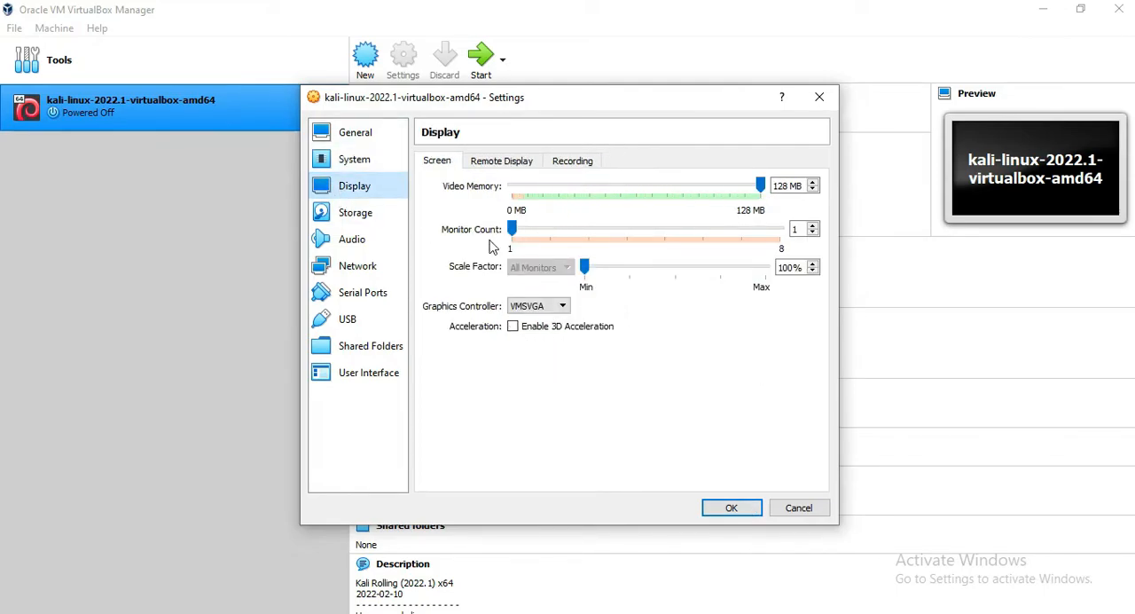
{"action": "left_click", "coordinate": [494, 161]}
{"action": "left_click", "coordinate": [587, 161]}
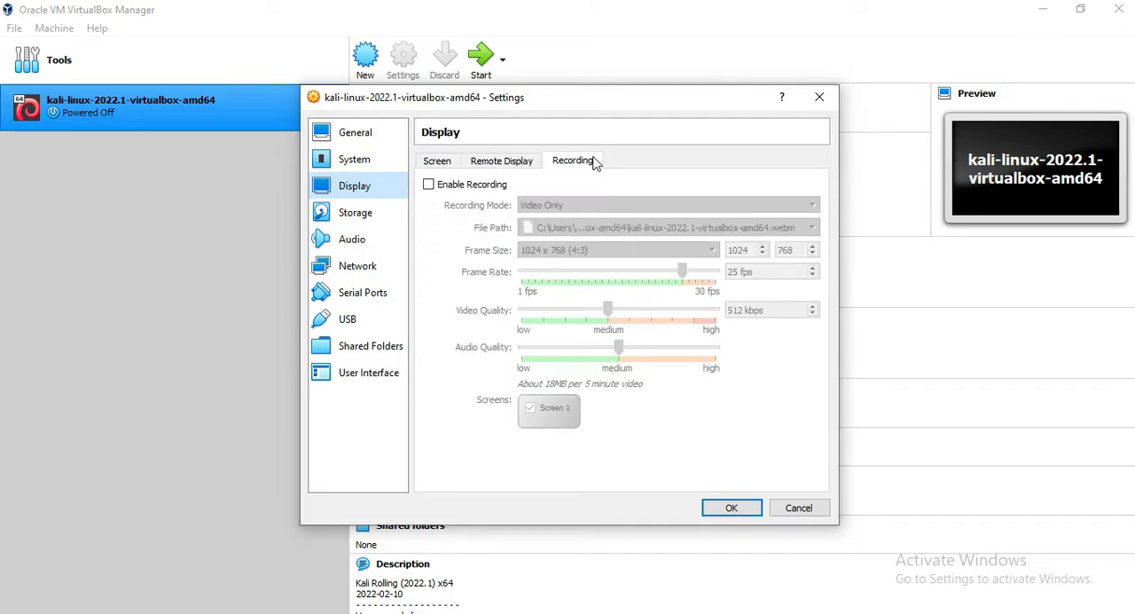
{"action": "left_click", "coordinate": [341, 238]}
{"action": "left_click", "coordinate": [343, 214]}
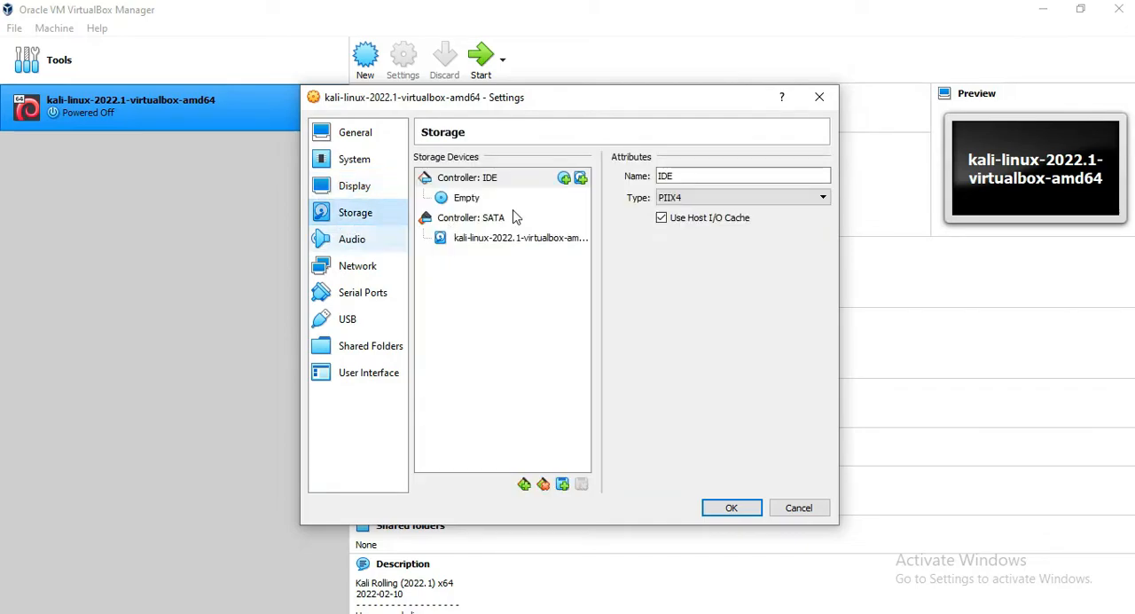
{"action": "left_click", "coordinate": [350, 240]}
{"action": "left_click", "coordinate": [355, 271]}
{"action": "left_click", "coordinate": [357, 139]}
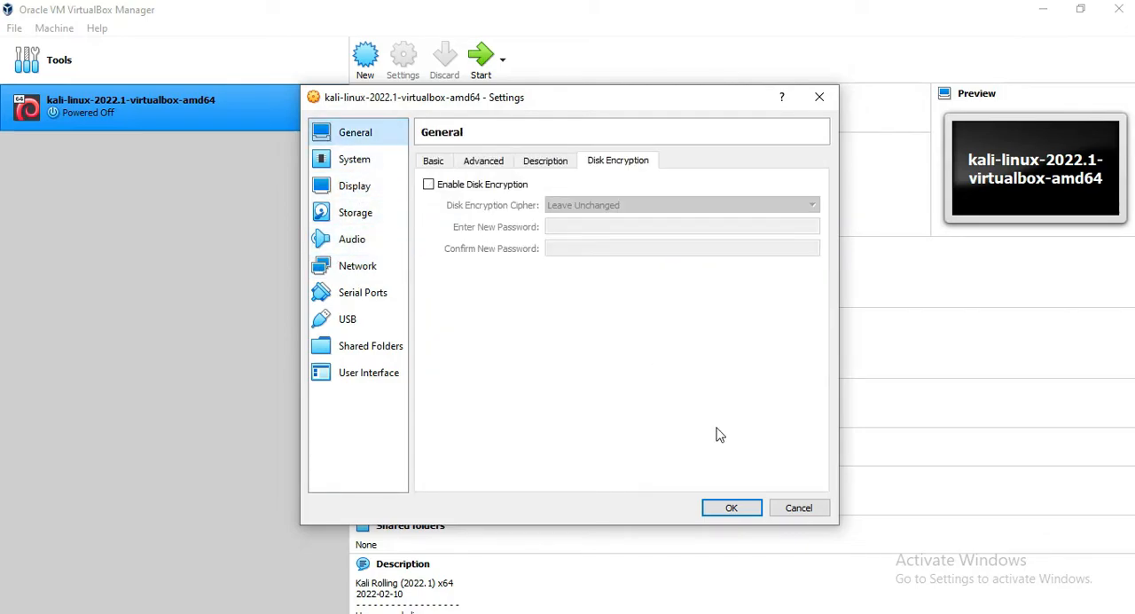
{"action": "left_click", "coordinate": [732, 508]}
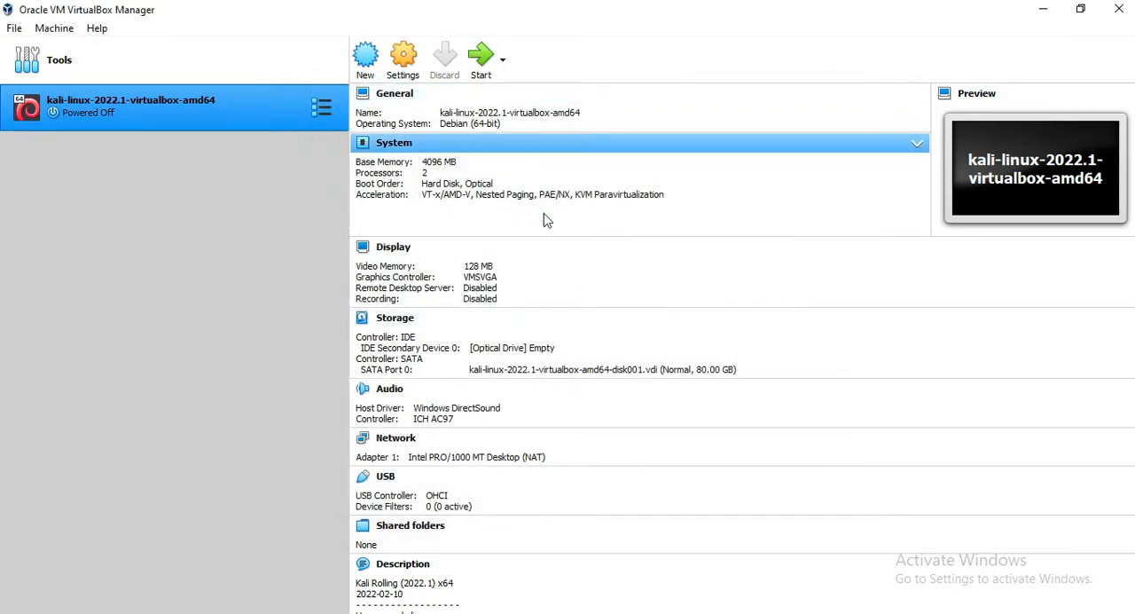
- Start the Kali virtual machine and dismiss the keyboard capture and mouse integration notices
{"action": "scroll", "coordinate": [568, 266], "scroll_direction": "down", "scroll_amount": 3}
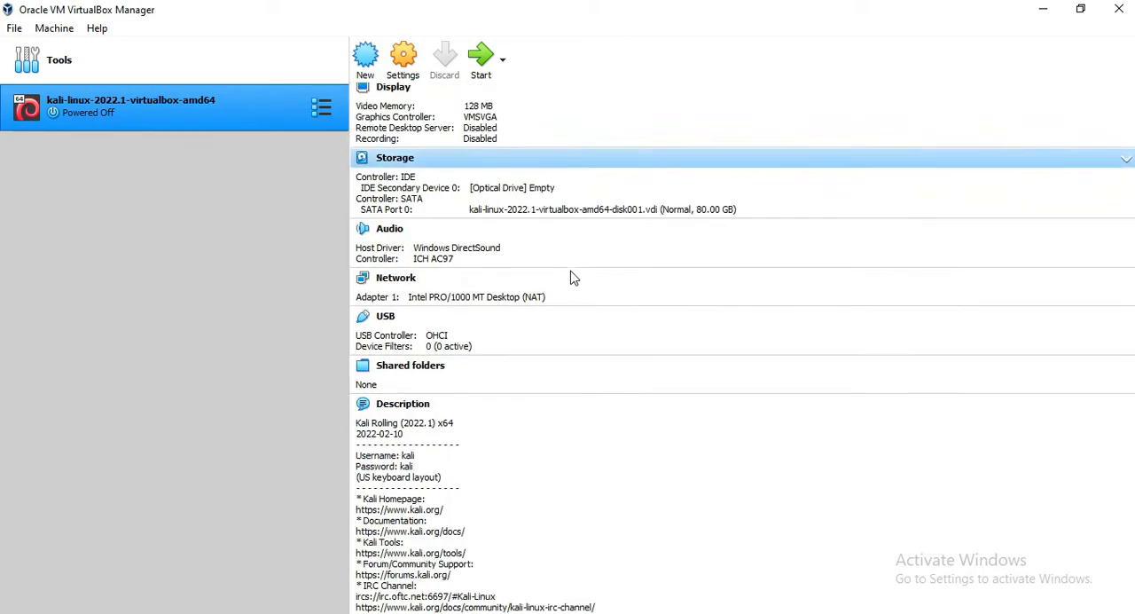
{"action": "scroll", "coordinate": [573, 283], "scroll_direction": "up", "scroll_amount": 3}
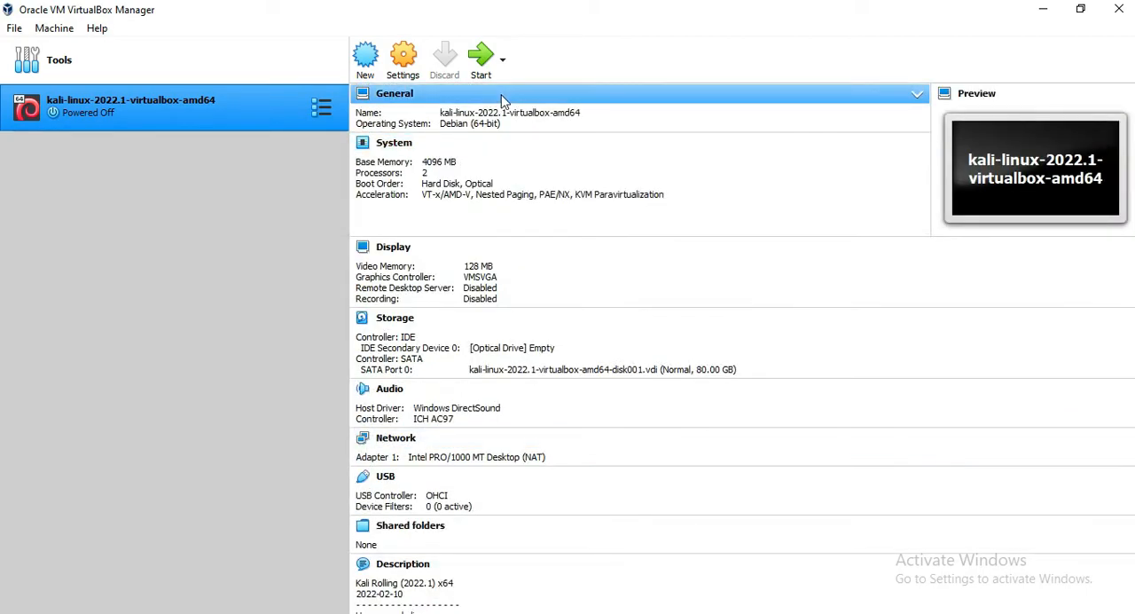
{"action": "left_click", "coordinate": [481, 75]}
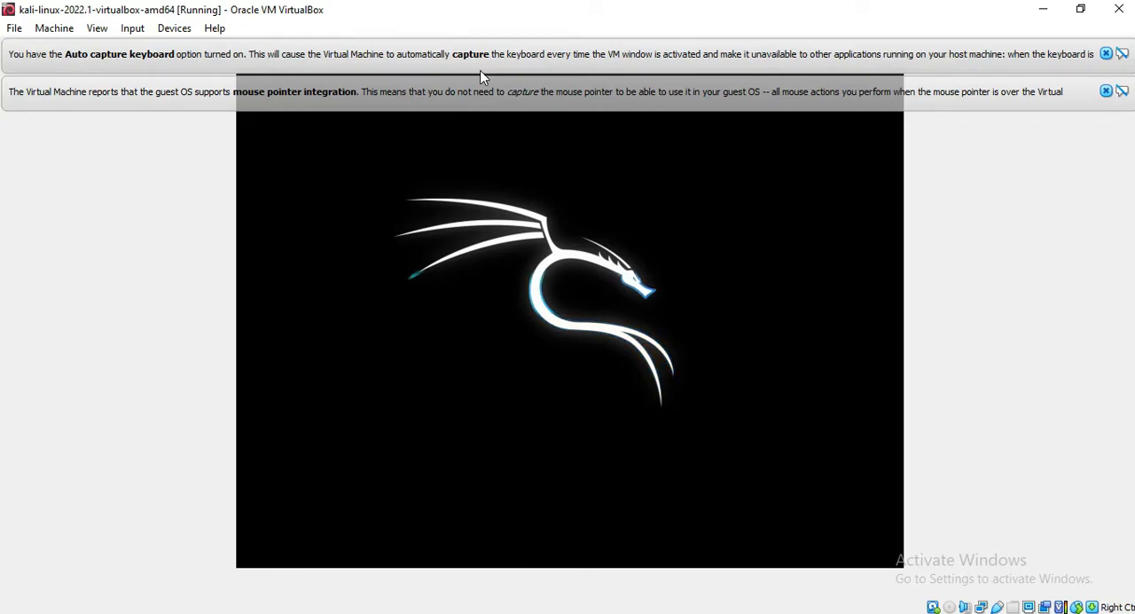
{"action": "left_click", "coordinate": [1106, 92]}
{"action": "left_click", "coordinate": [1107, 56]}
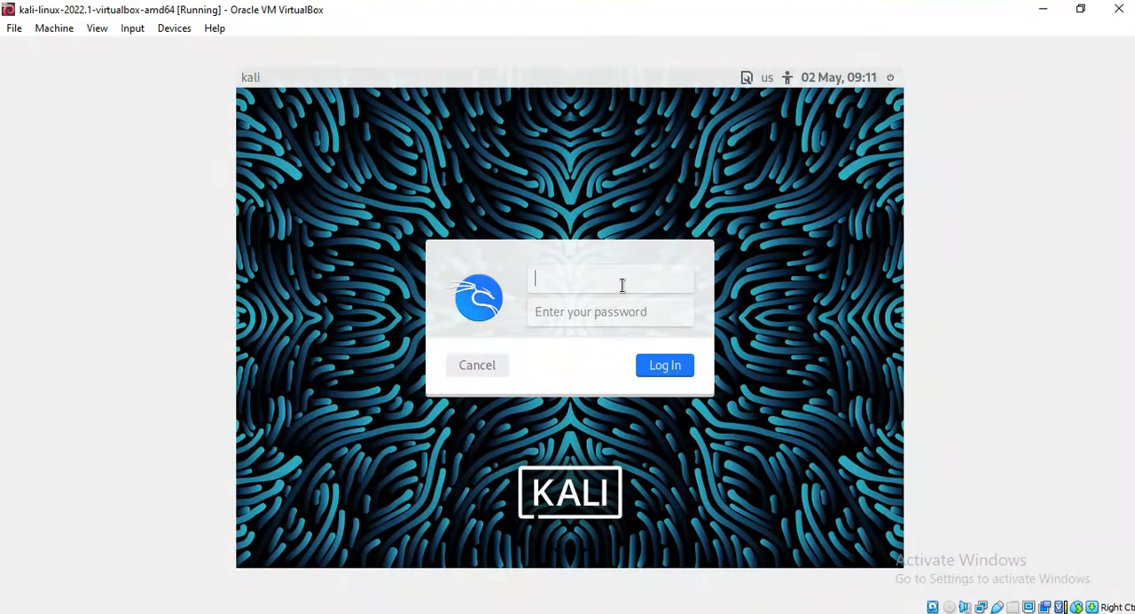
- Log in to Kali by entering the default username and the account password
{"action": "left_click", "coordinate": [615, 314]}
{"action": "left_click", "coordinate": [616, 277]}
{"action": "type", "text": "kali"}
{"action": "left_click", "coordinate": [638, 315]}
{"action": "type", "text": "kali"}
{"action": "left_click", "coordinate": [667, 370]}
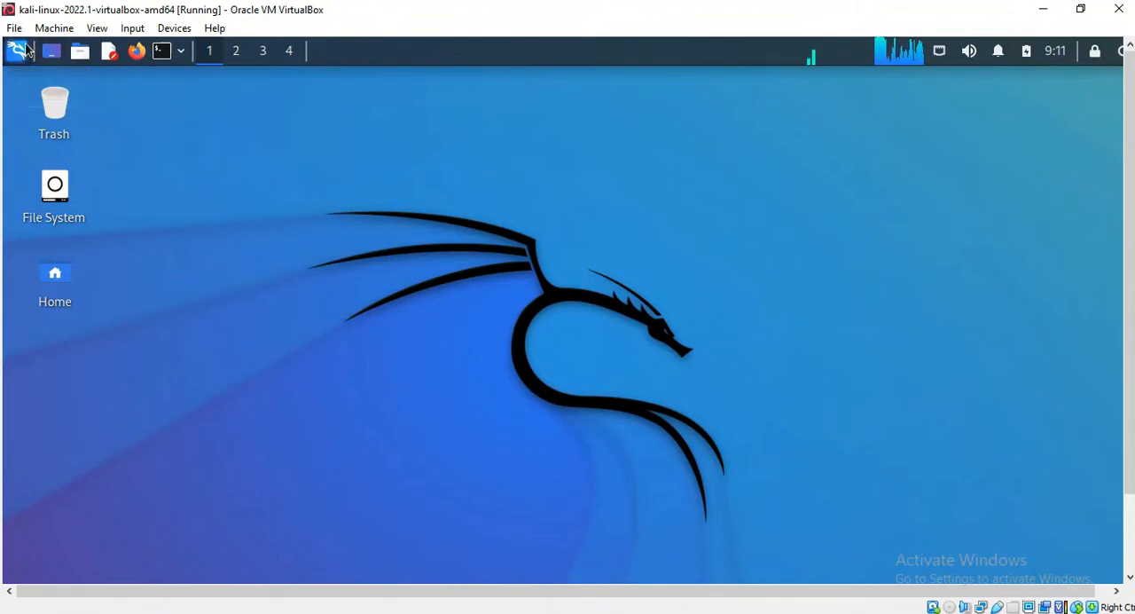
- Find Kali's Display settings and look through the available screen resolutions
{"action": "left_click", "coordinate": [18, 51]}
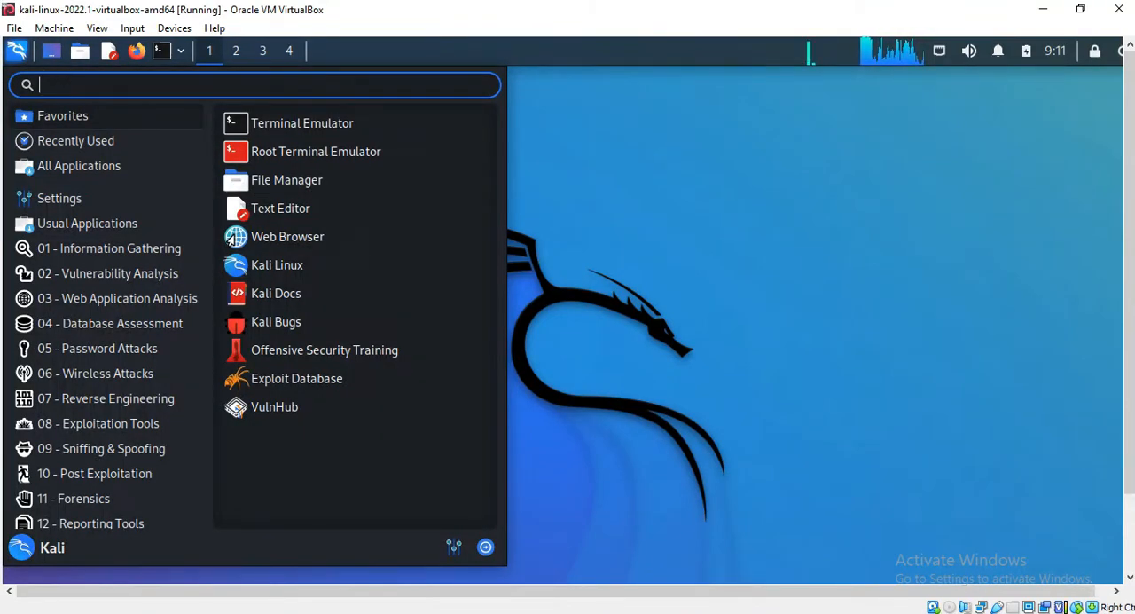
{"action": "type", "text": "di"}
{"action": "left_click", "coordinate": [95, 125]}
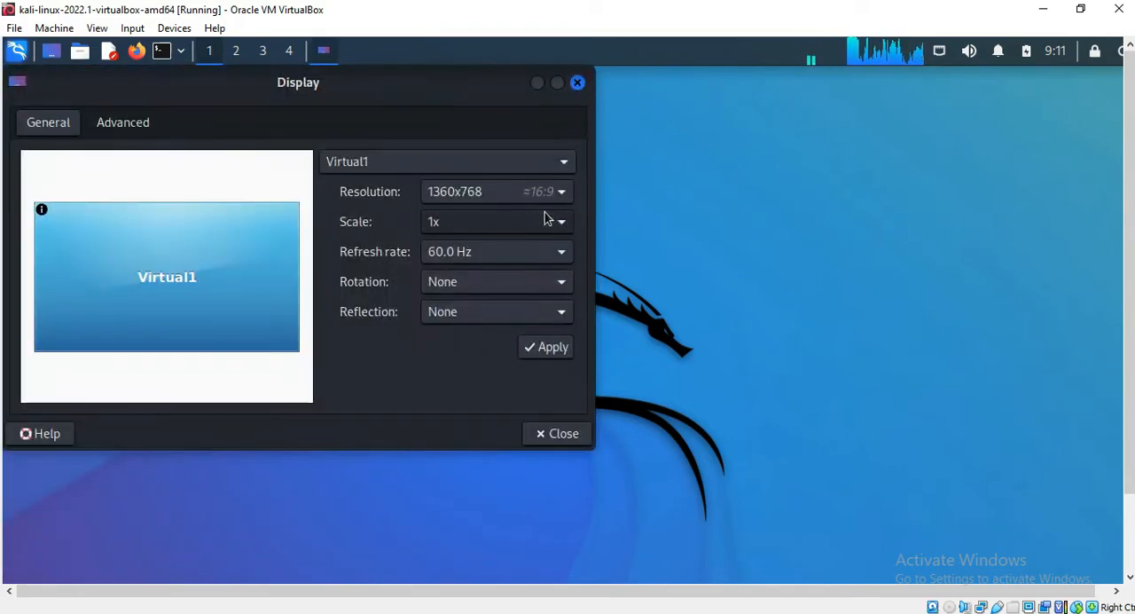
{"action": "left_click", "coordinate": [537, 194]}
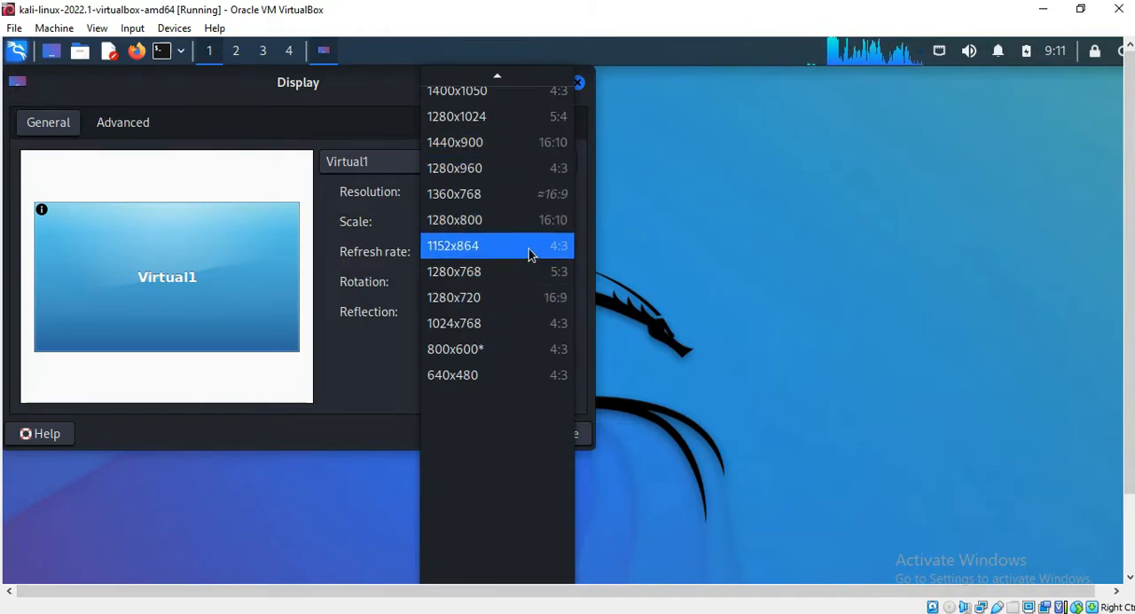
{"action": "scroll", "coordinate": [519, 142], "scroll_direction": "up", "scroll_amount": 1}
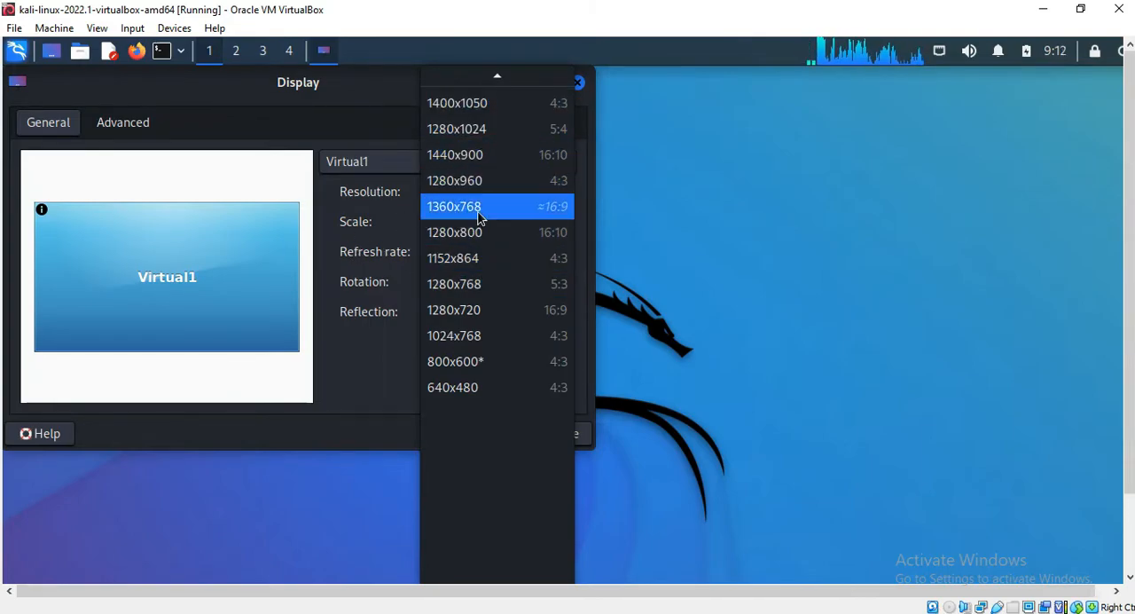
{"action": "left_click", "coordinate": [367, 228]}
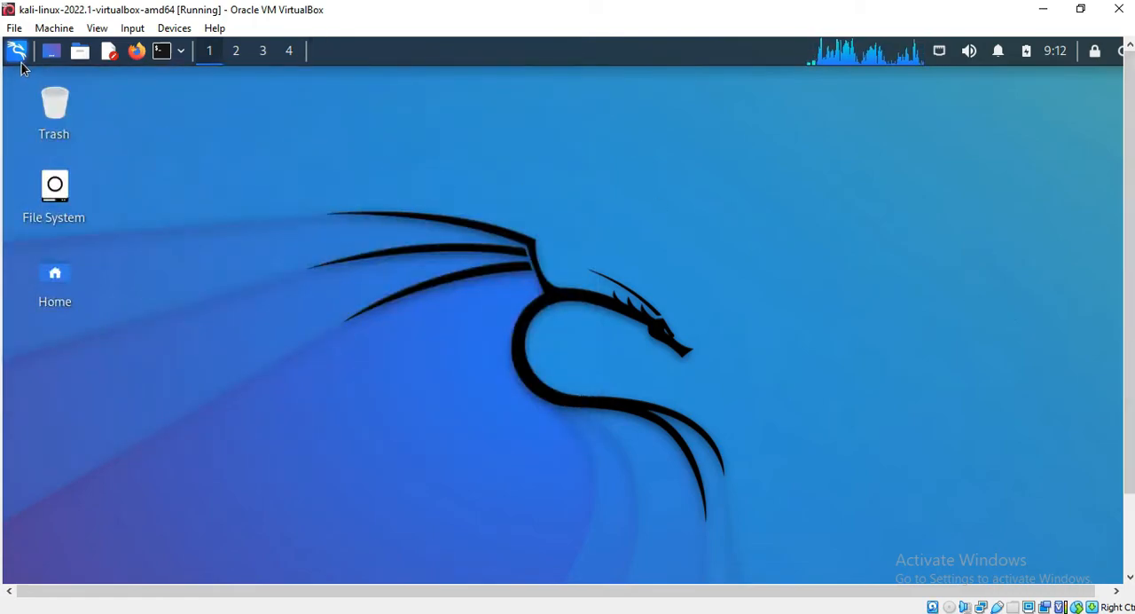
- Try the 1024x768 resolution in Kali's Display settings, restore the previous configuration and close the settings
{"action": "left_click", "coordinate": [21, 62]}
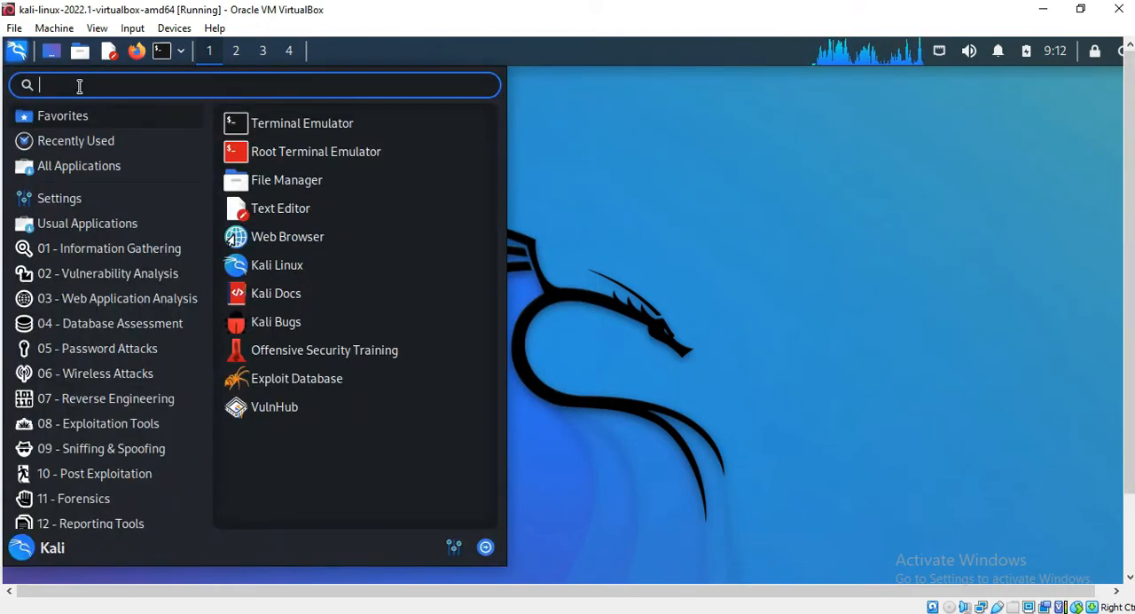
{"action": "type", "text": "d"}
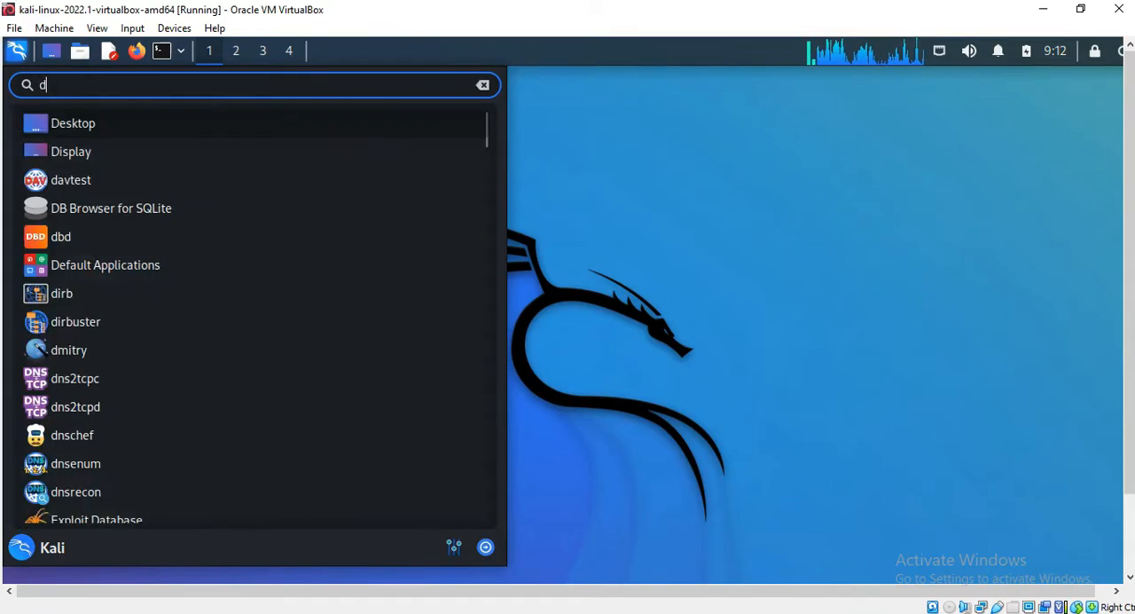
{"action": "left_click", "coordinate": [89, 151]}
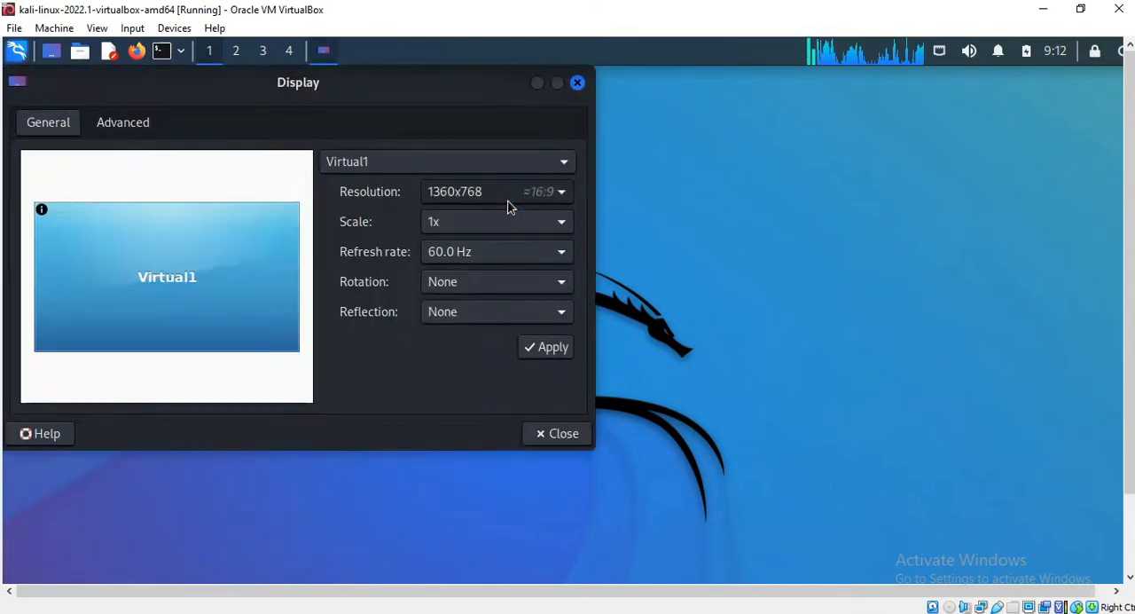
{"action": "left_click", "coordinate": [506, 192]}
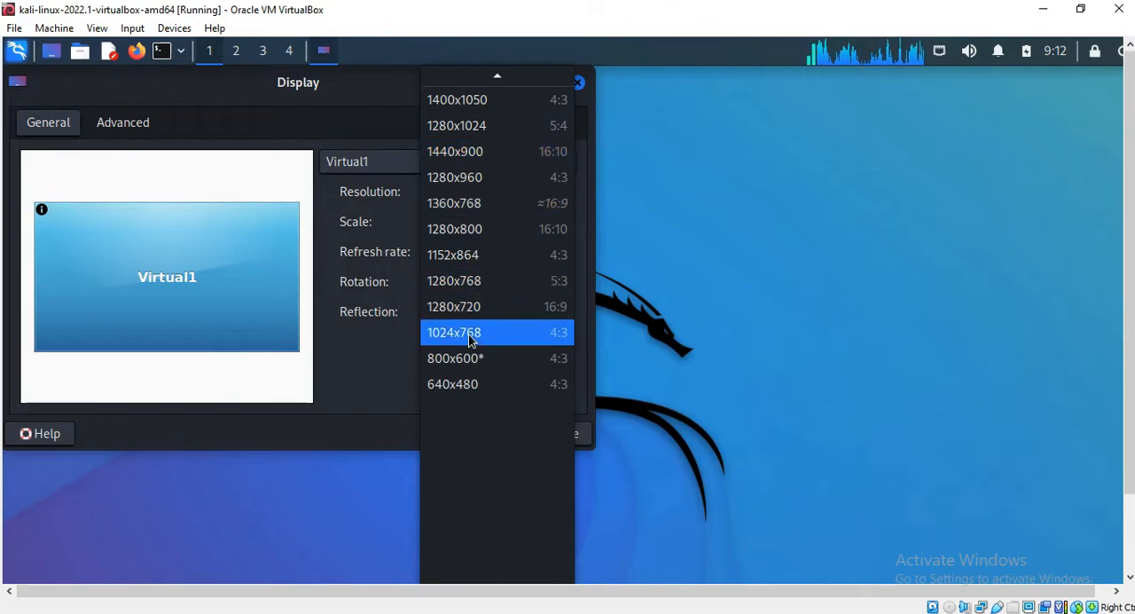
{"action": "left_click", "coordinate": [470, 334]}
{"action": "left_click", "coordinate": [543, 347]}
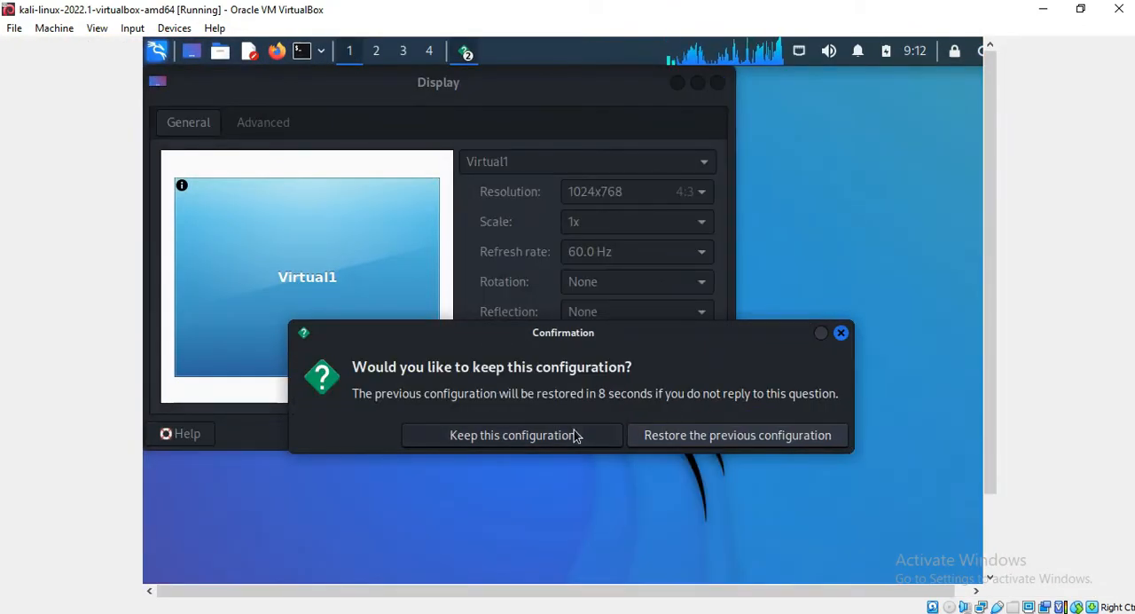
{"action": "left_click", "coordinate": [684, 438]}
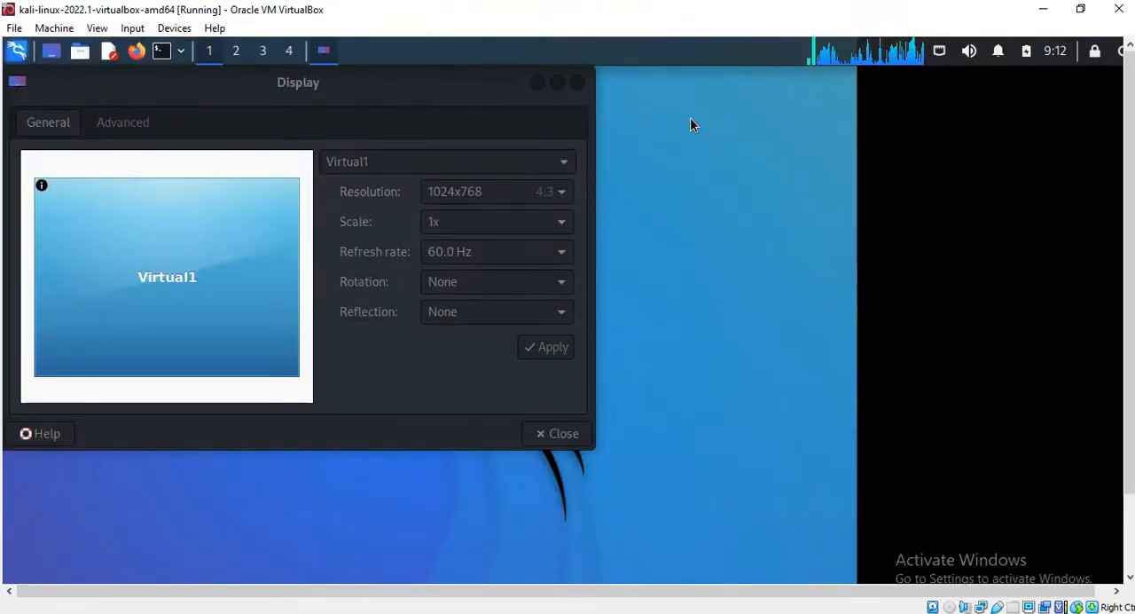
{"action": "left_click", "coordinate": [576, 82]}
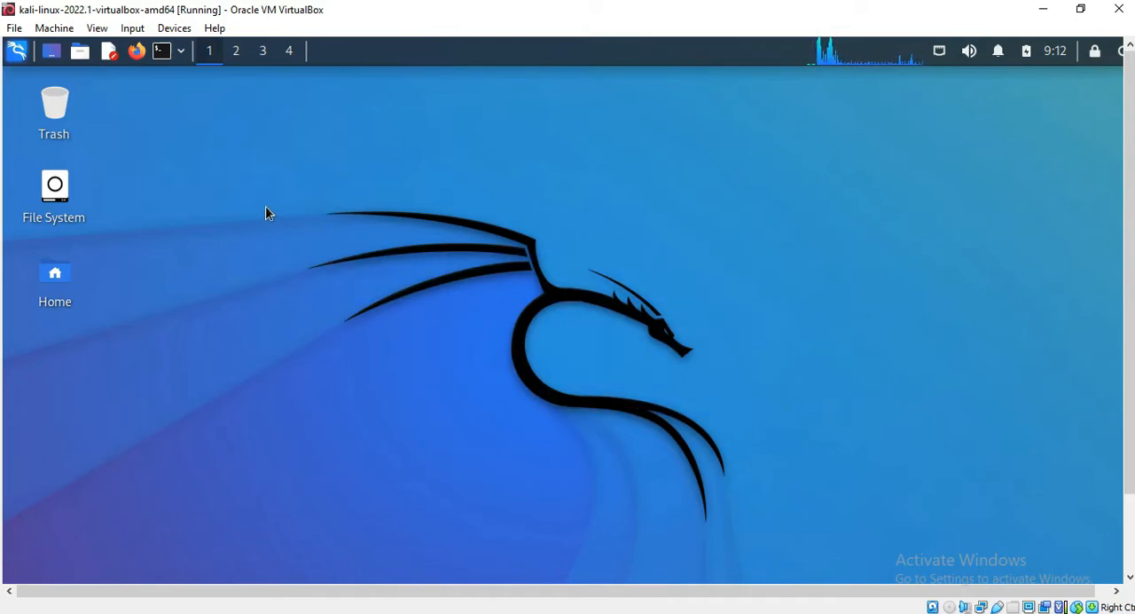
{"action": "left_click", "coordinate": [4, 63]}
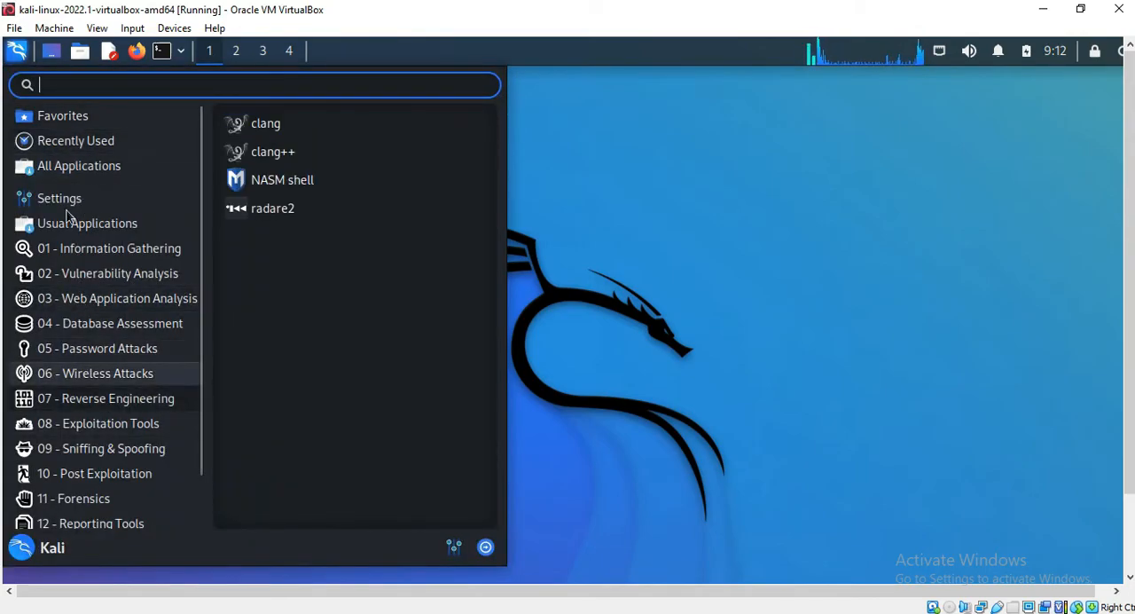
{"action": "scroll", "coordinate": [104, 279], "scroll_direction": "down", "scroll_amount": 2}
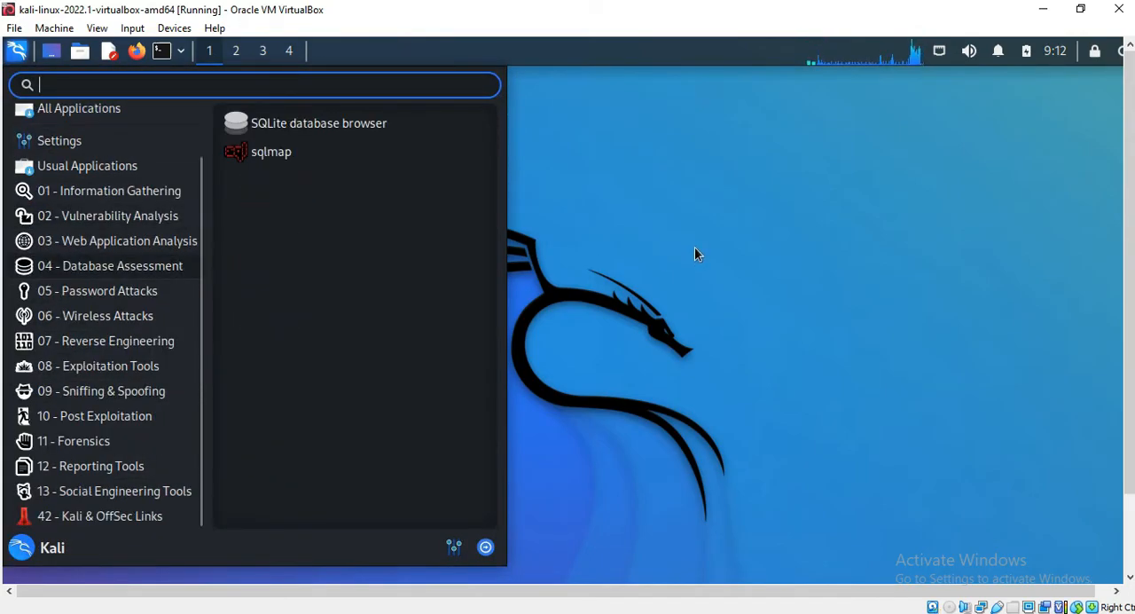
{"action": "left_click", "coordinate": [697, 254]}
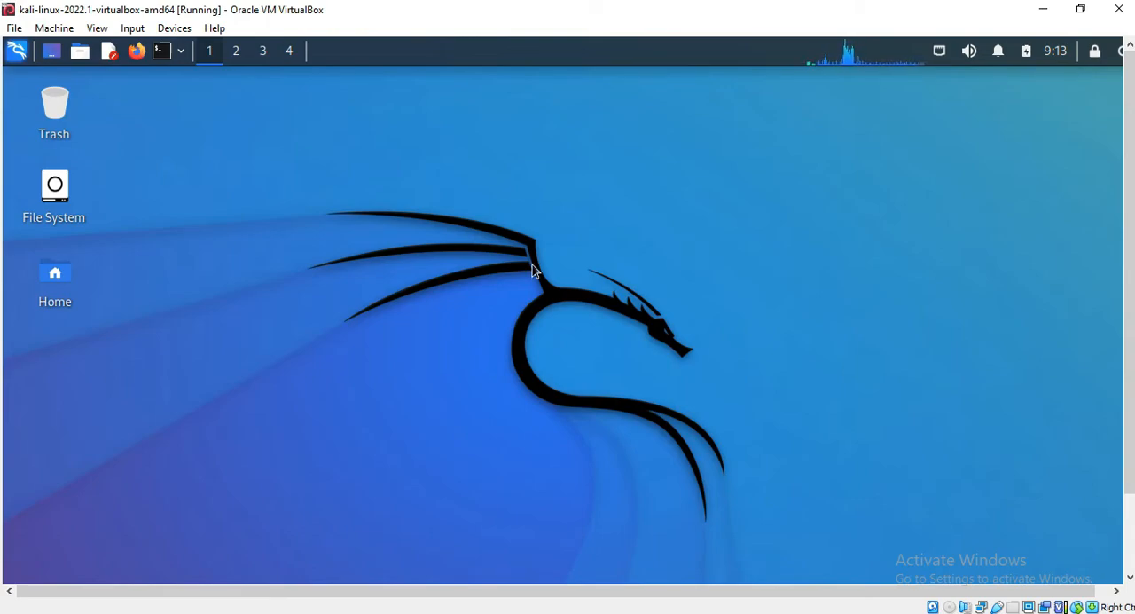
{"action": "left_click_drag", "start_coordinate": [307, 163], "coordinate": [779, 370]}
{"action": "left_click_drag", "start_coordinate": [301, 178], "coordinate": [810, 459]}
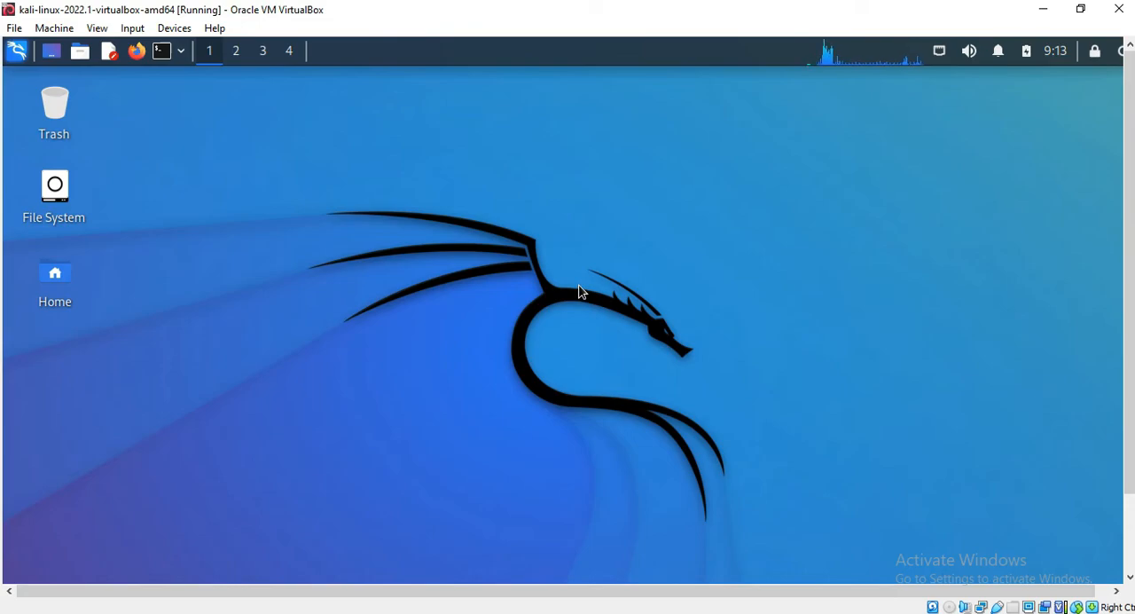